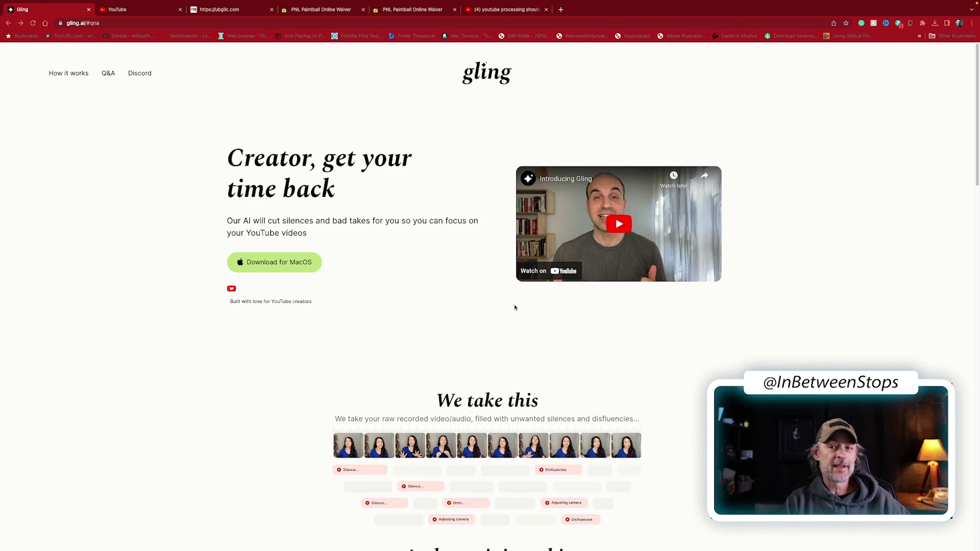
# - Look up the definition of 'disfluencies' on the Gling page, then dismiss it
pyautogui.scroll(-12, 515, 308)
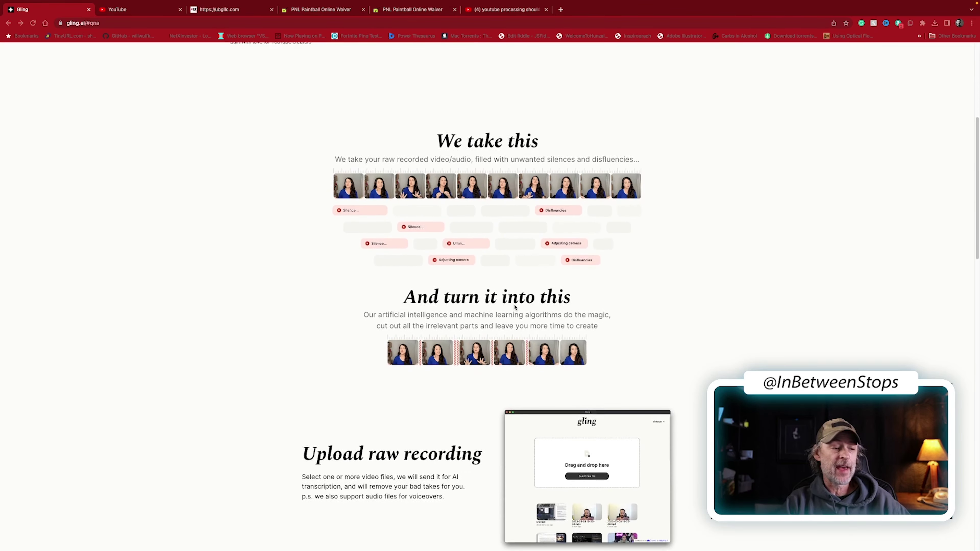
pyautogui.scroll(-8, 515, 308)
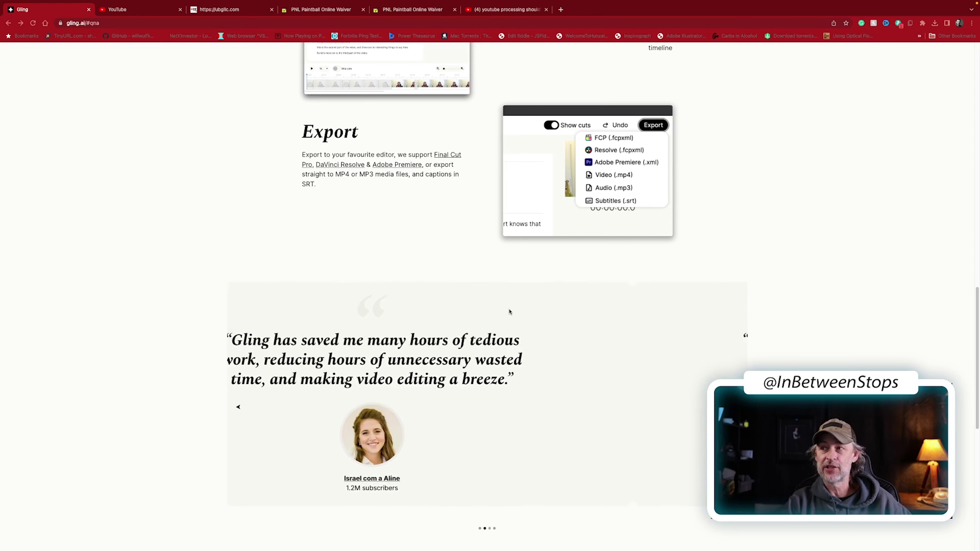
pyautogui.scroll(15, 505, 308)
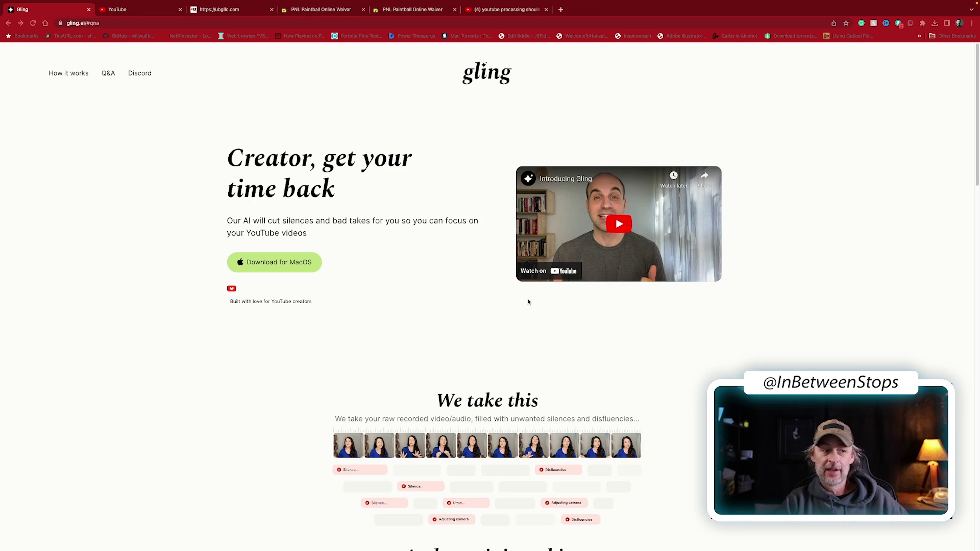
pyautogui.scroll(-10, 411, 363)
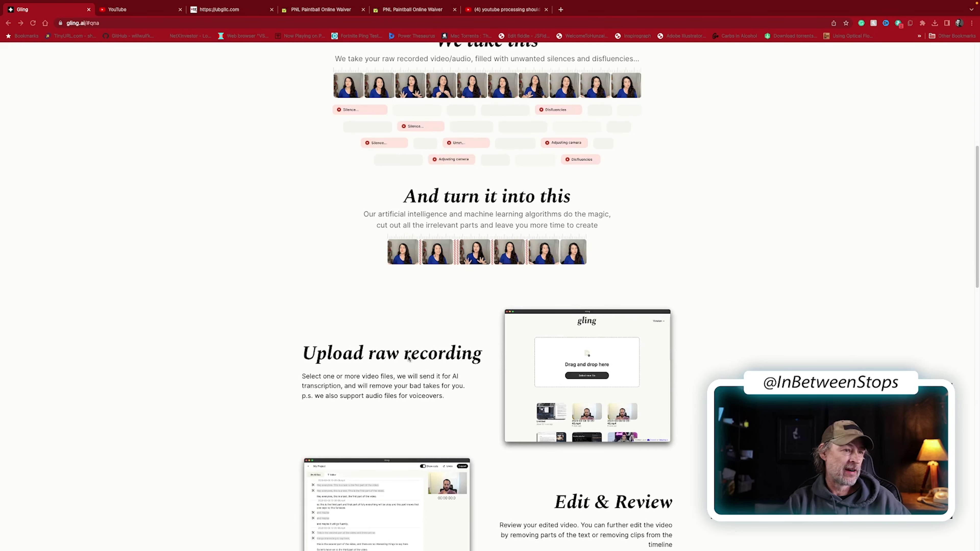
pyautogui.scroll(4, 409, 359)
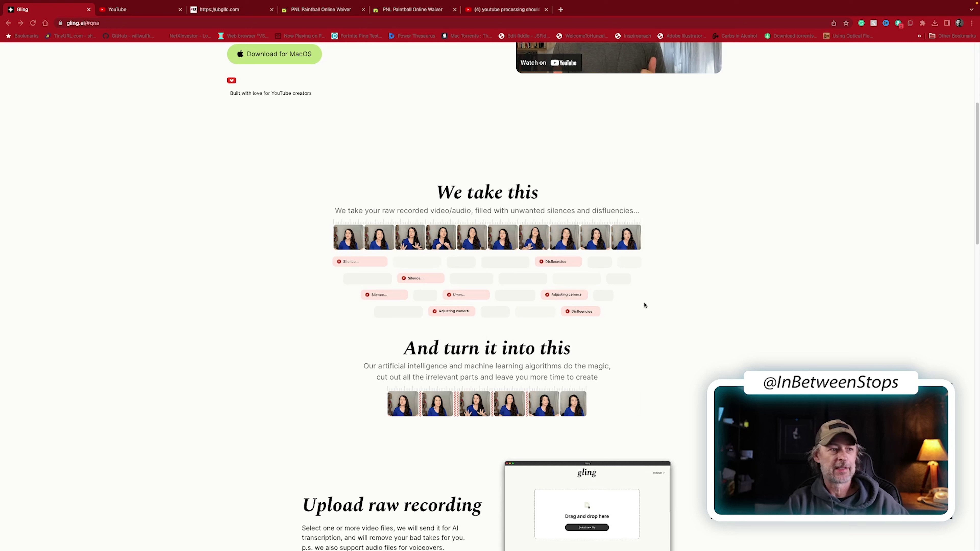
pyautogui.rightClick(611, 211)
pyautogui.rightClick(610, 210)
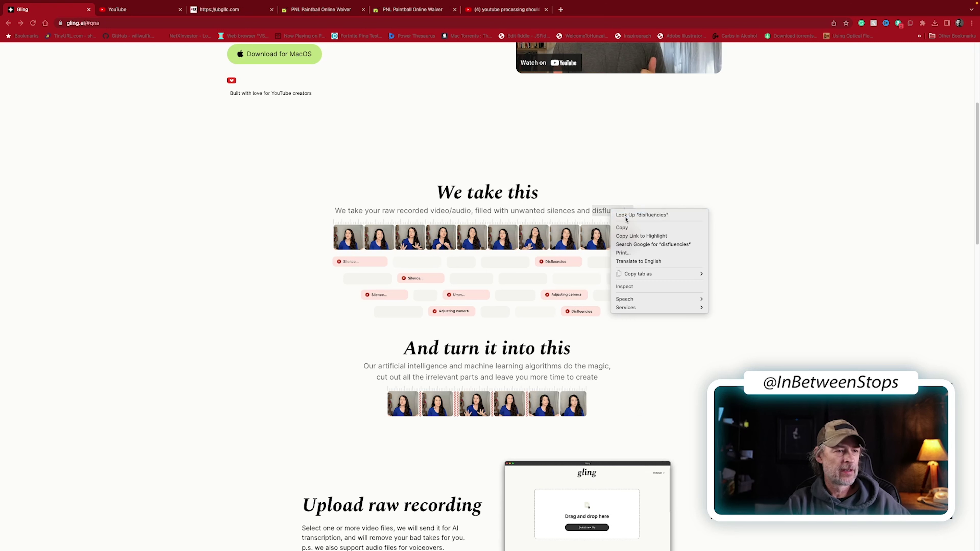
pyautogui.click(626, 217)
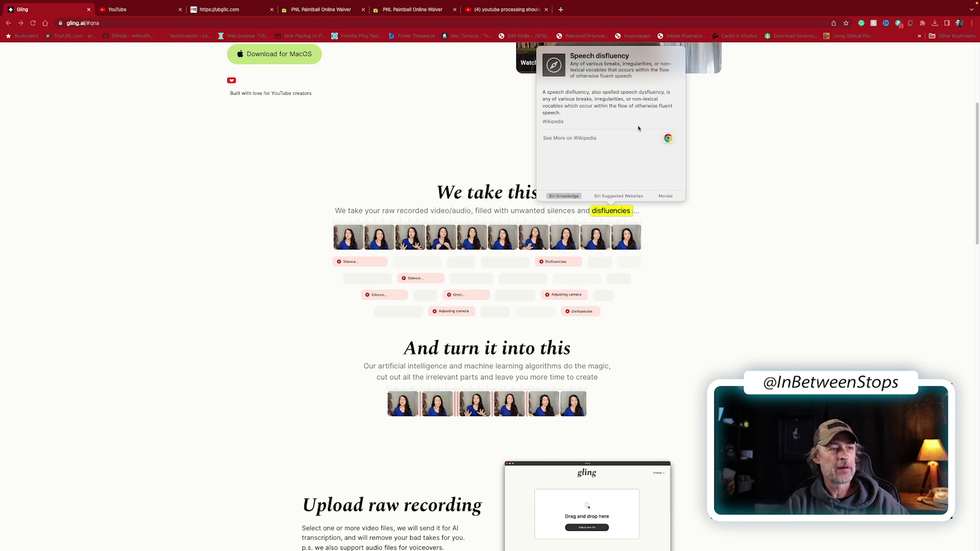
pyautogui.click(773, 146)
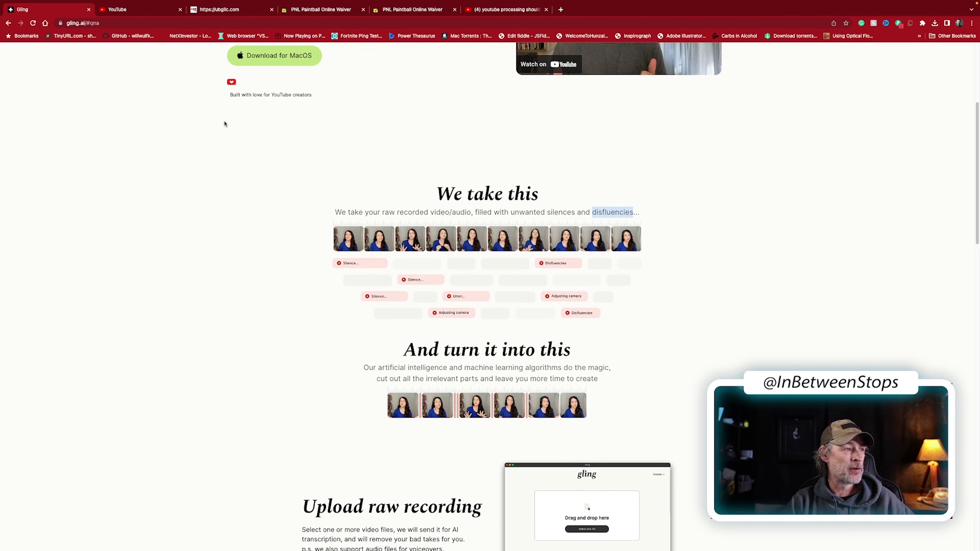
pyautogui.scroll(5, 224, 124)
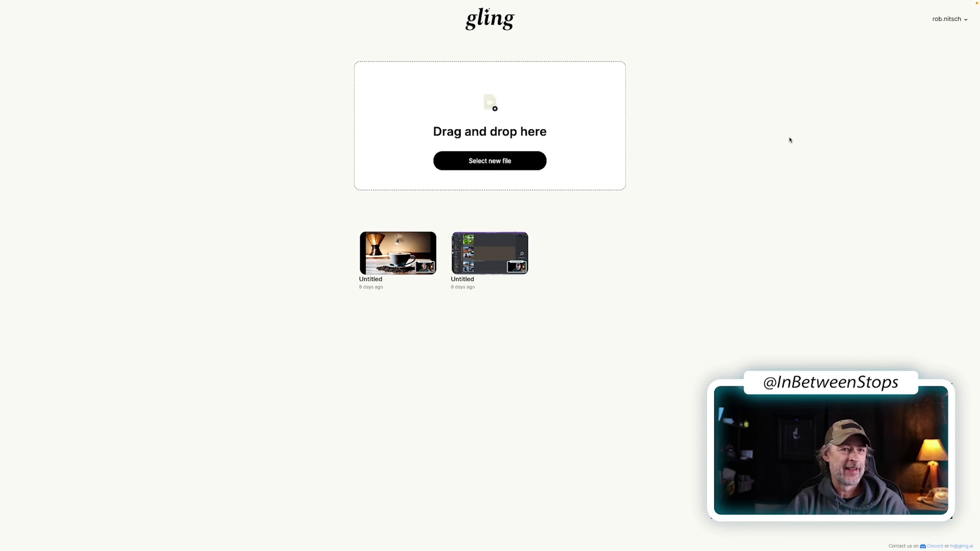
pyautogui.click(948, 20)
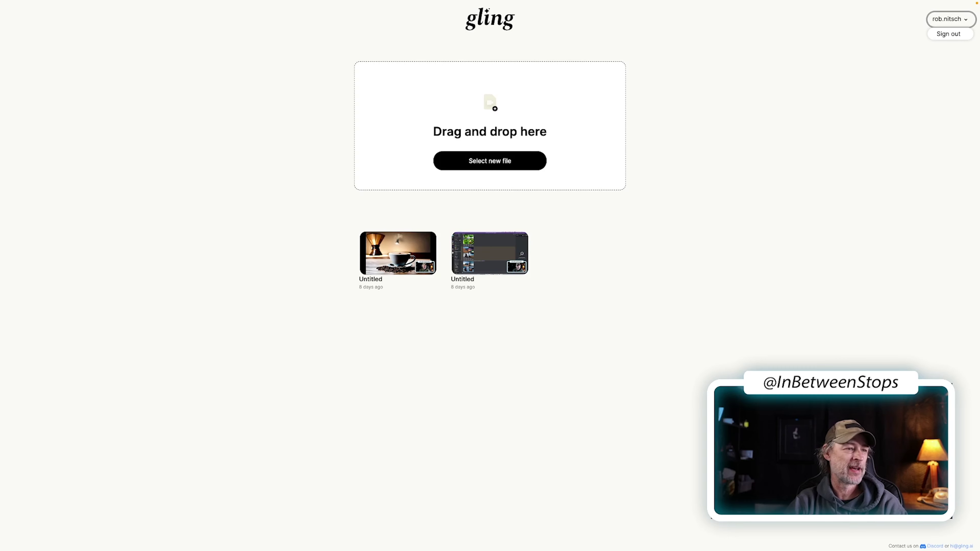
pyautogui.moveTo(979, 194); pyautogui.dragTo(503, 158)
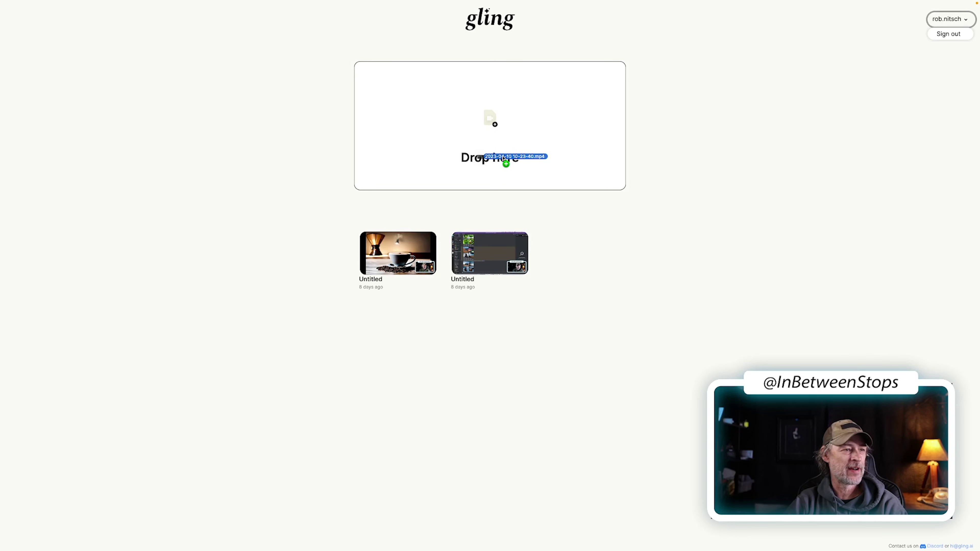
pyautogui.moveTo(503, 158); pyautogui.dragTo(503, 158)
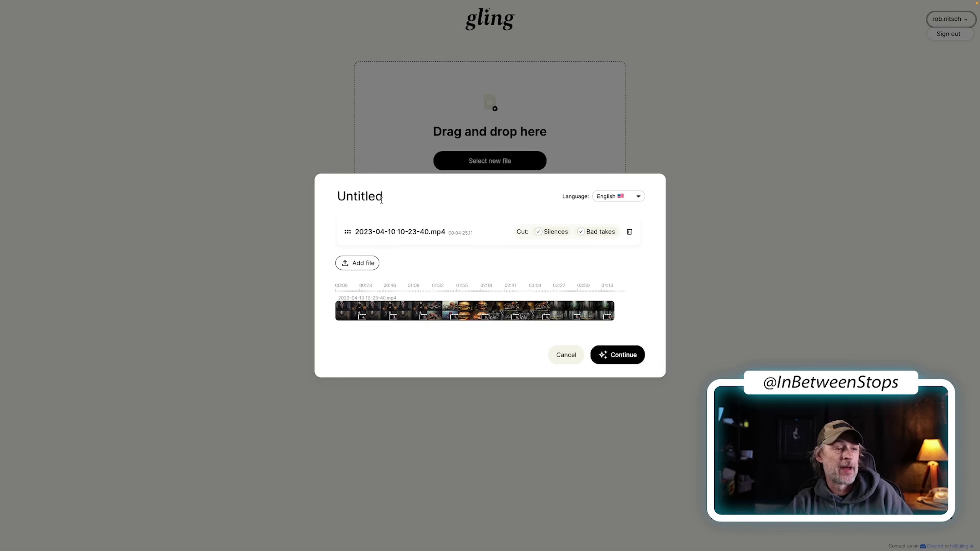
# - Rename the Untitled project to 'gling test' and continue to transcribe and cut it
pyautogui.click(381, 198)
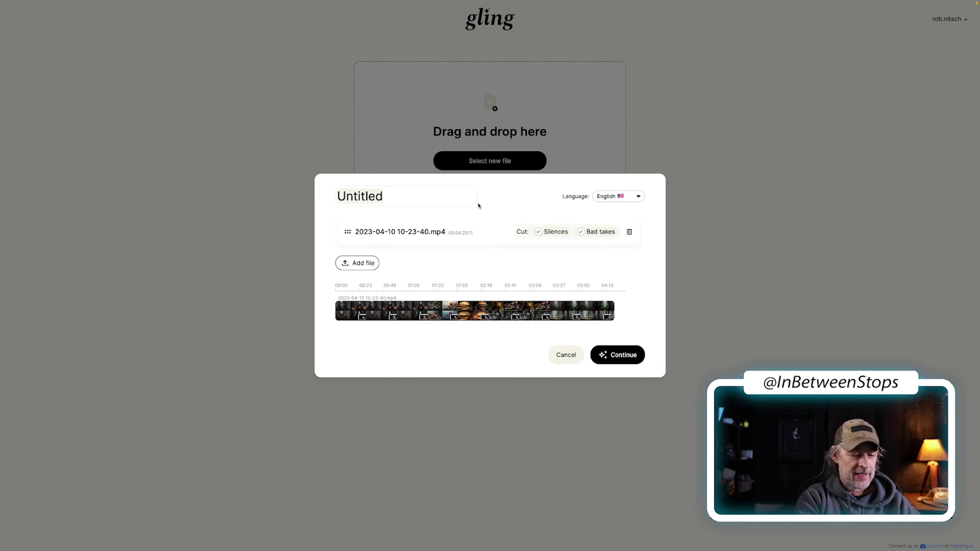
pyautogui.write('gling test')
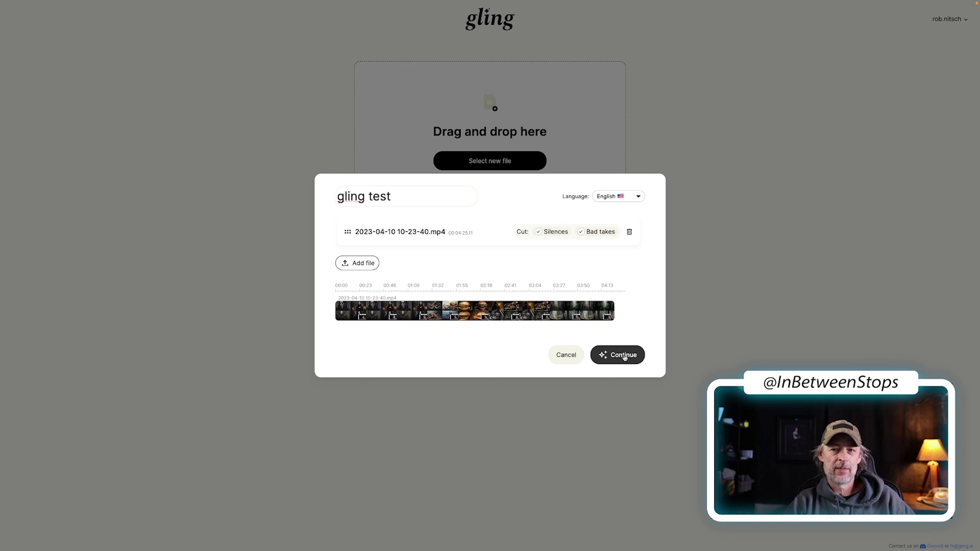
pyautogui.click(624, 358)
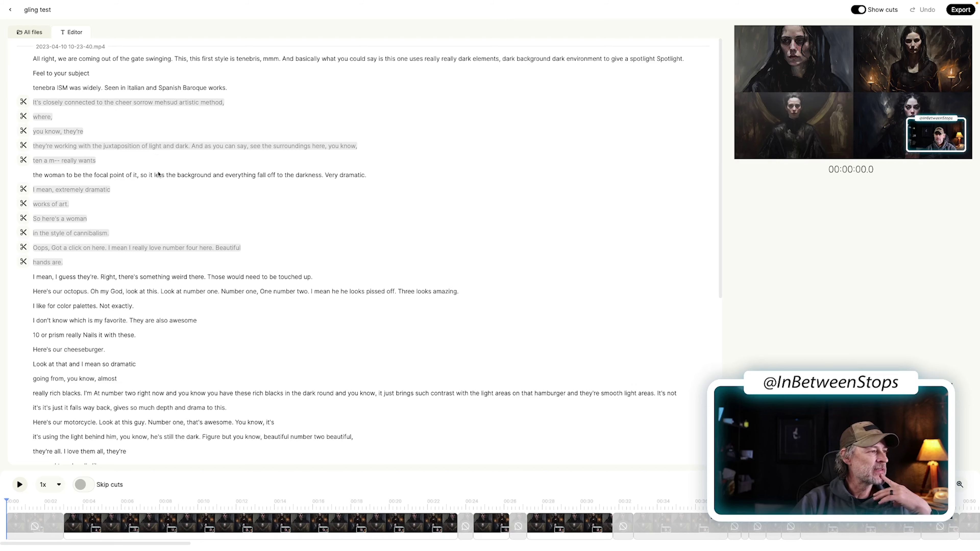
pyautogui.scroll(-3, 167, 199)
pyautogui.scroll(3, 174, 220)
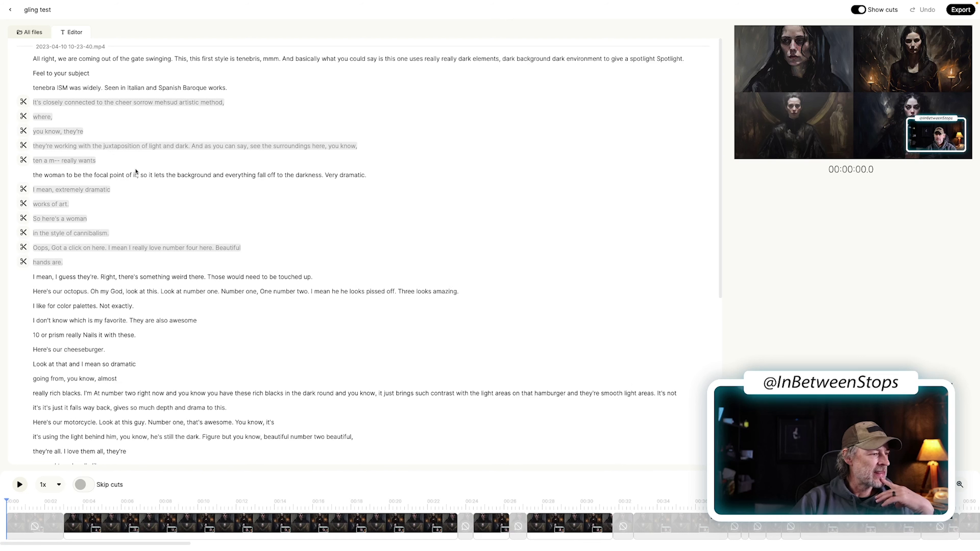
pyautogui.scroll(-7, 136, 171)
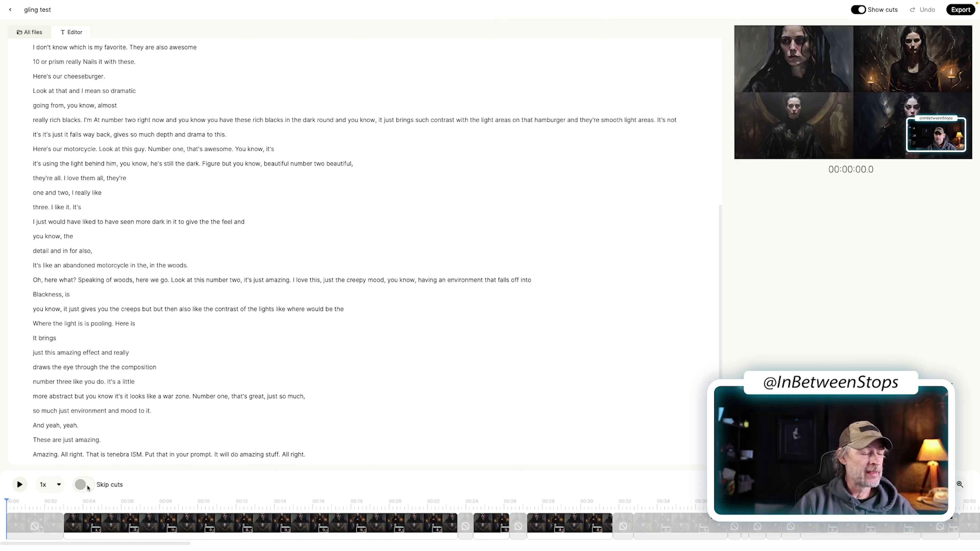
# - Play the edit from about 9.5 seconds, trying 0.75x speed before returning to 1x
pyautogui.click(19, 484)
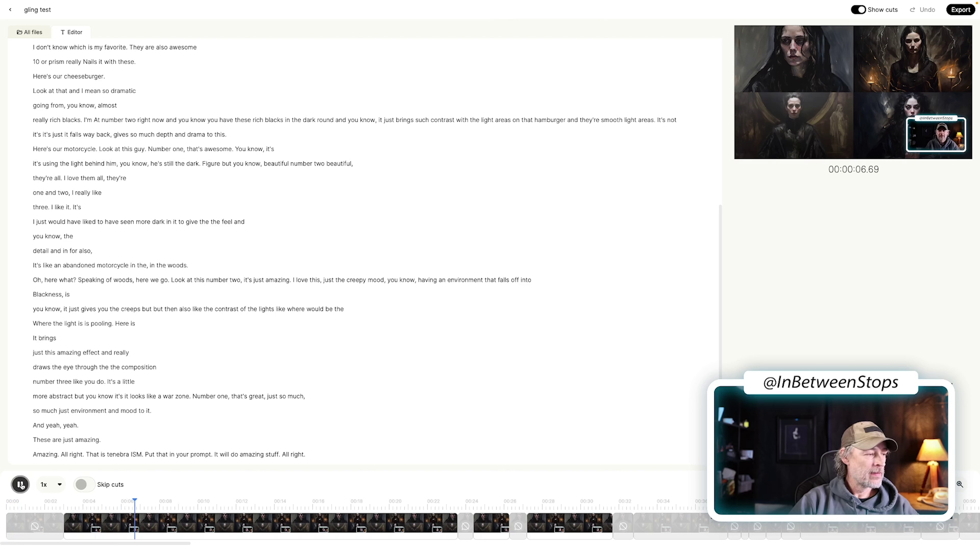
pyautogui.click(192, 501)
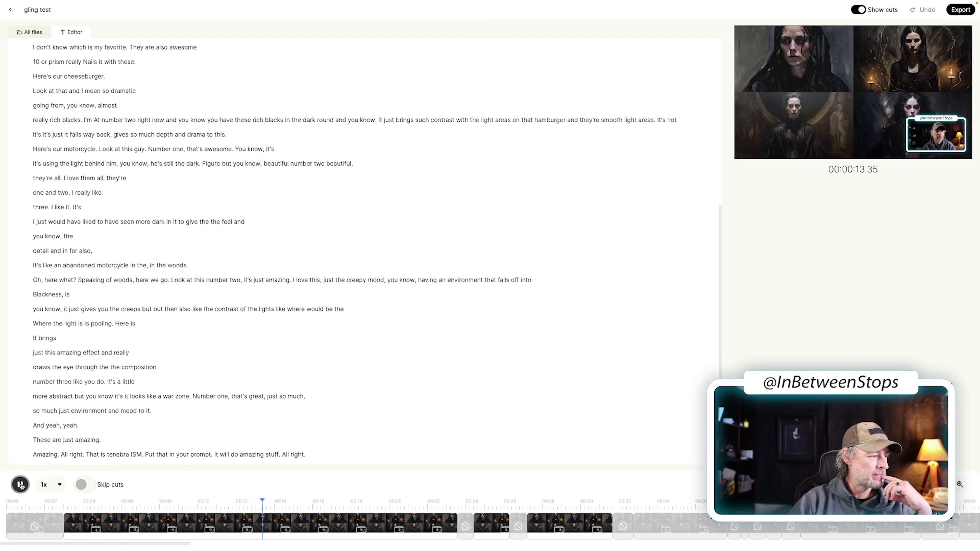
pyautogui.click(59, 484)
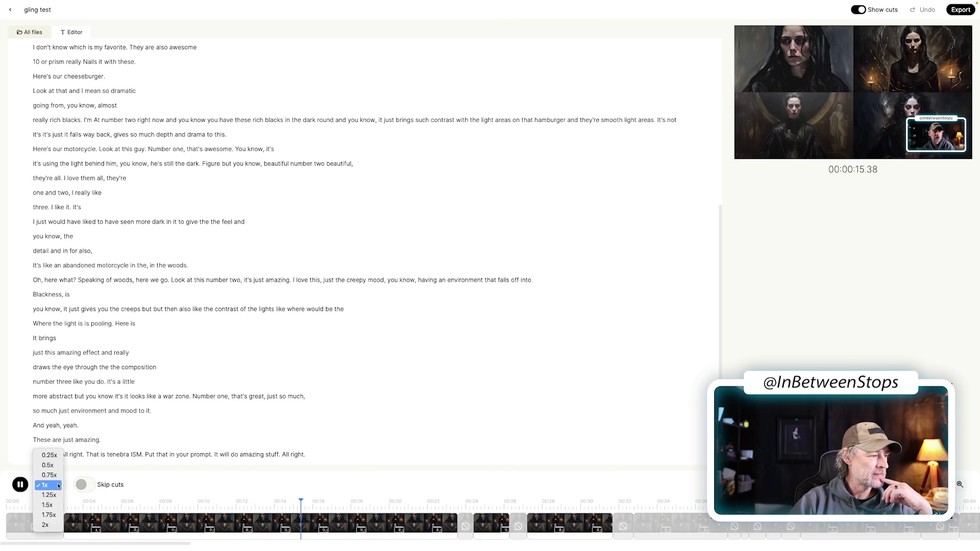
pyautogui.click(57, 477)
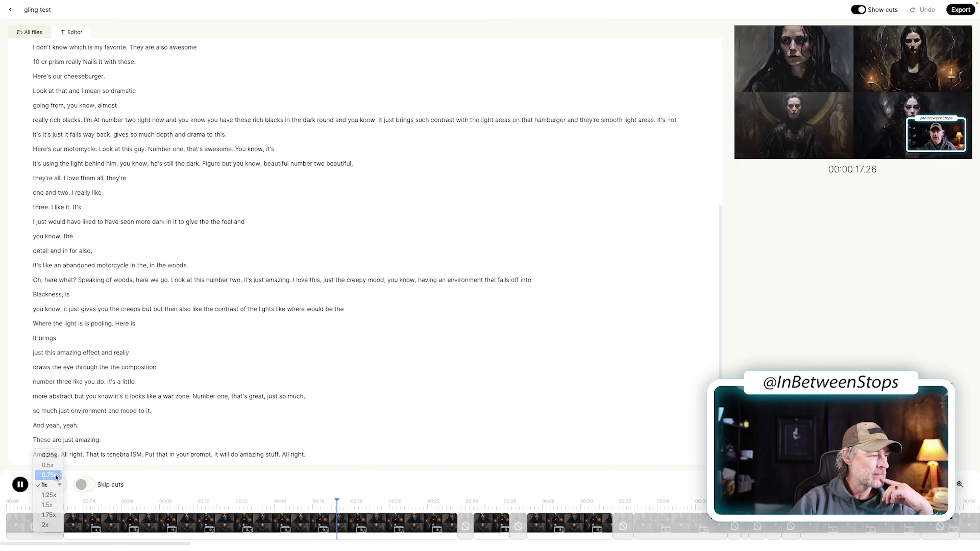
pyautogui.click(54, 486)
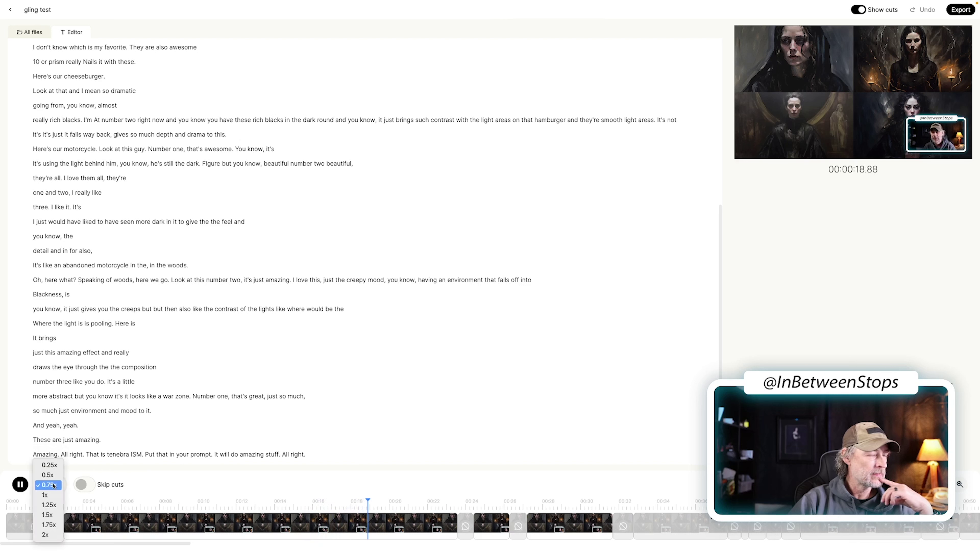
pyautogui.click(47, 495)
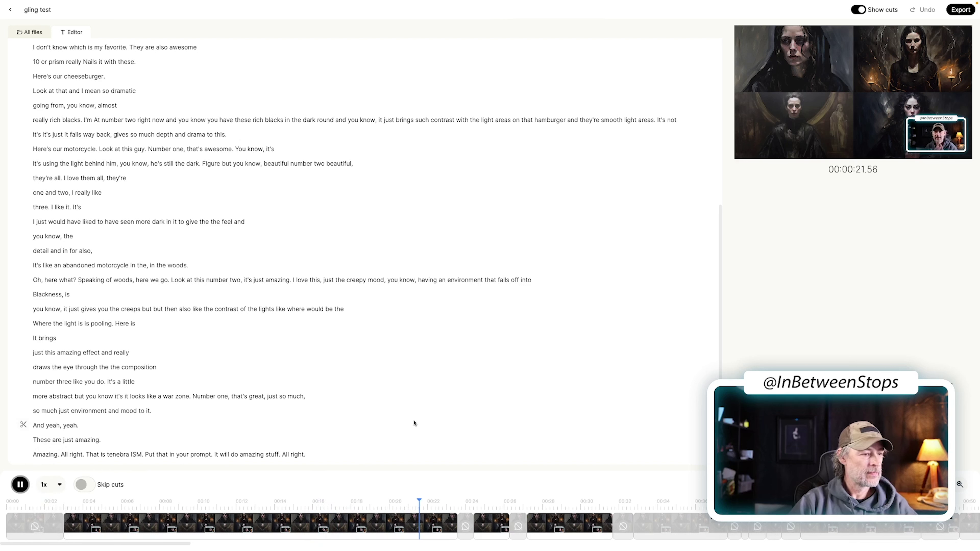
# - Pause, turn on Skip cuts, and replay the rough cut from near the start
pyautogui.press('space')
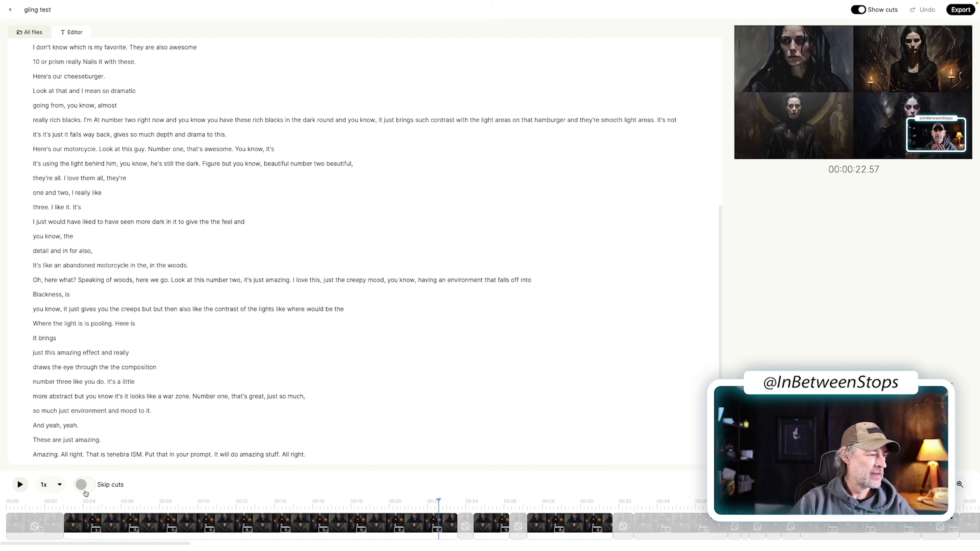
pyautogui.click(85, 492)
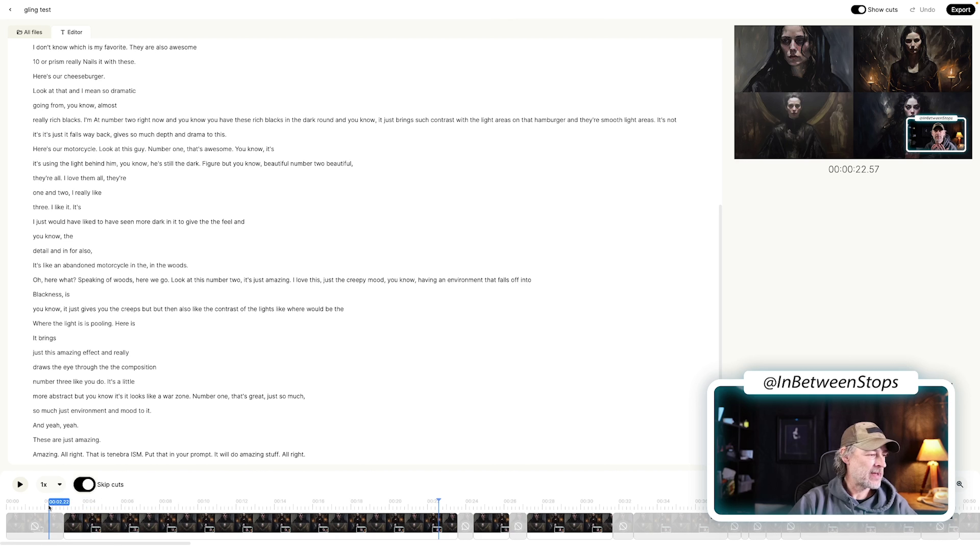
pyautogui.click(63, 502)
pyautogui.click(20, 485)
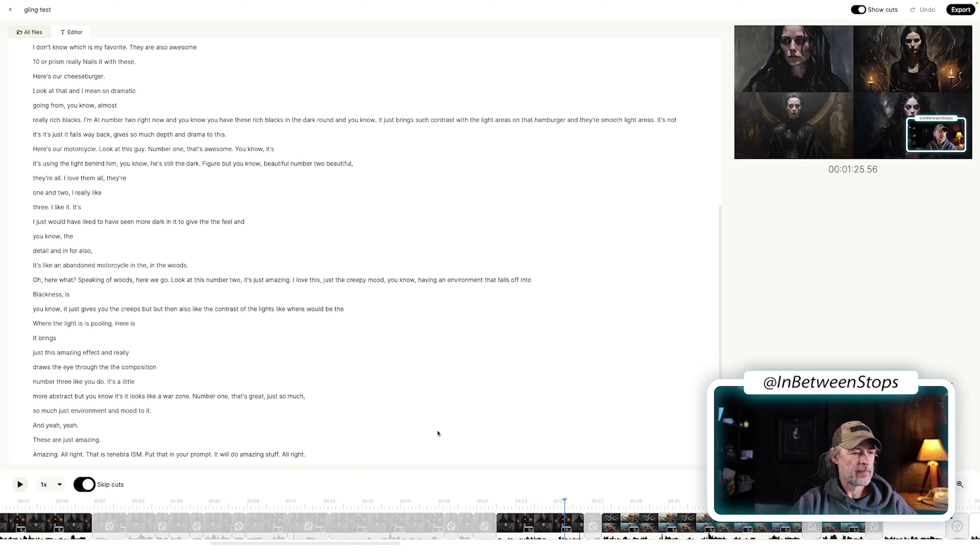
# - Un-cut the eleven greyed opening lines, from the artistic-method remark through 'hands are.'
pyautogui.press('space')
pyautogui.scroll(5, 436, 426)
pyautogui.click(24, 102)
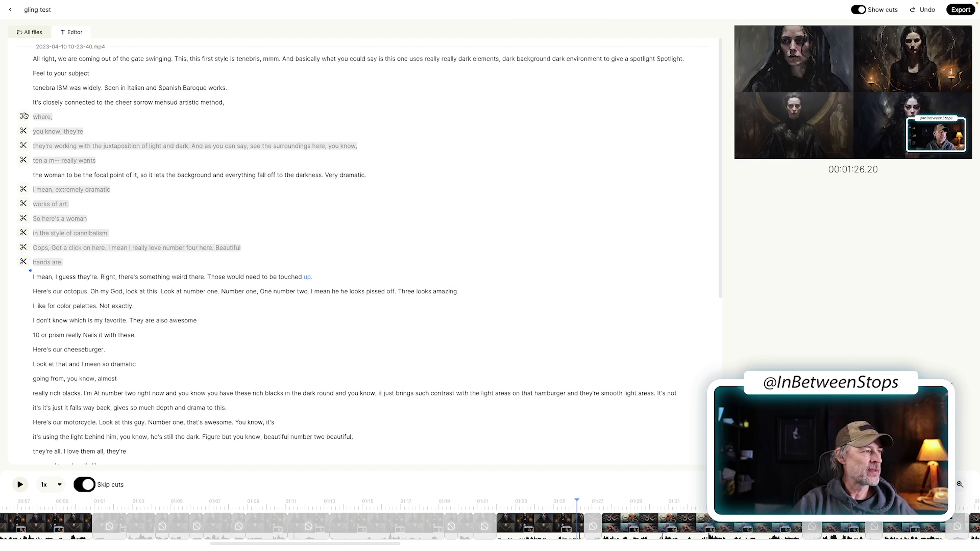
pyautogui.click(24, 116)
pyautogui.click(23, 131)
pyautogui.click(24, 146)
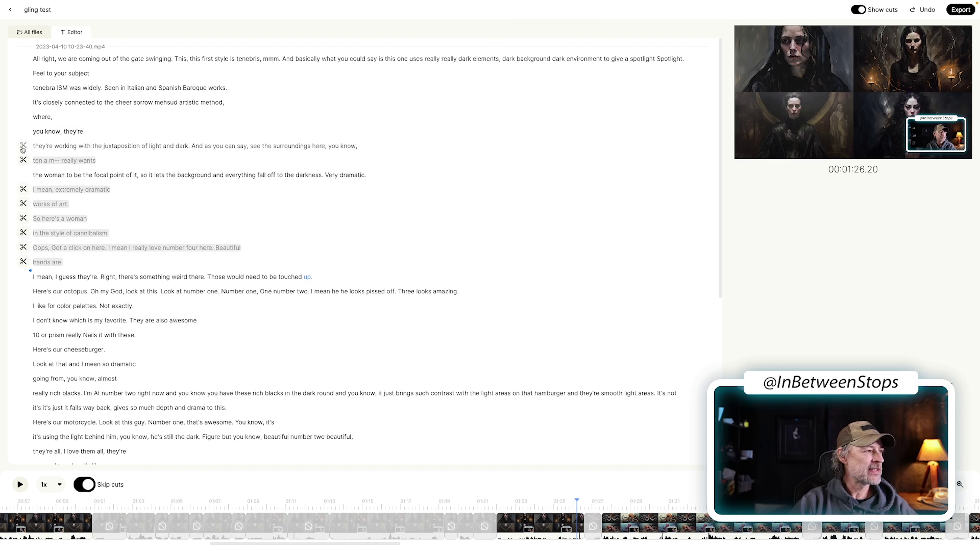
pyautogui.click(23, 159)
pyautogui.click(23, 189)
pyautogui.click(23, 203)
pyautogui.click(23, 219)
pyautogui.click(24, 233)
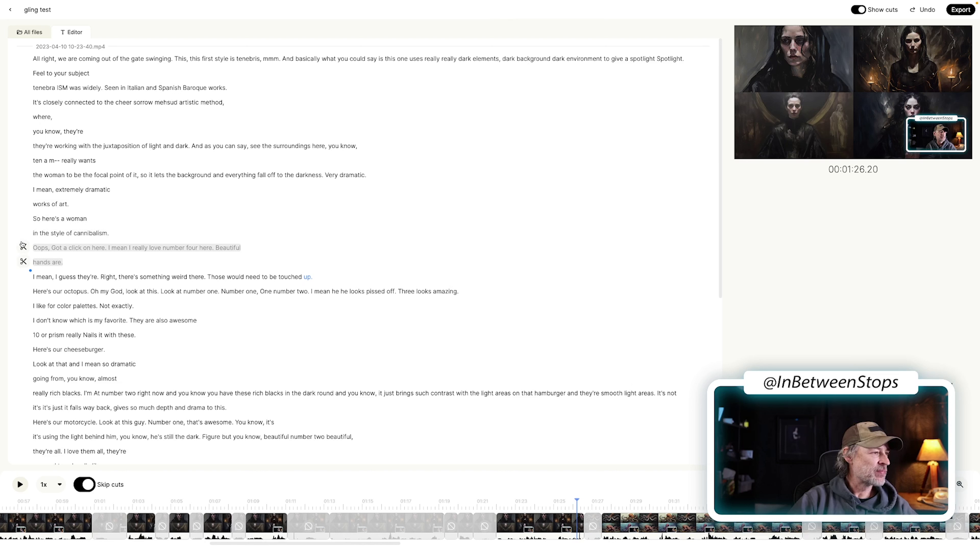
pyautogui.click(24, 247)
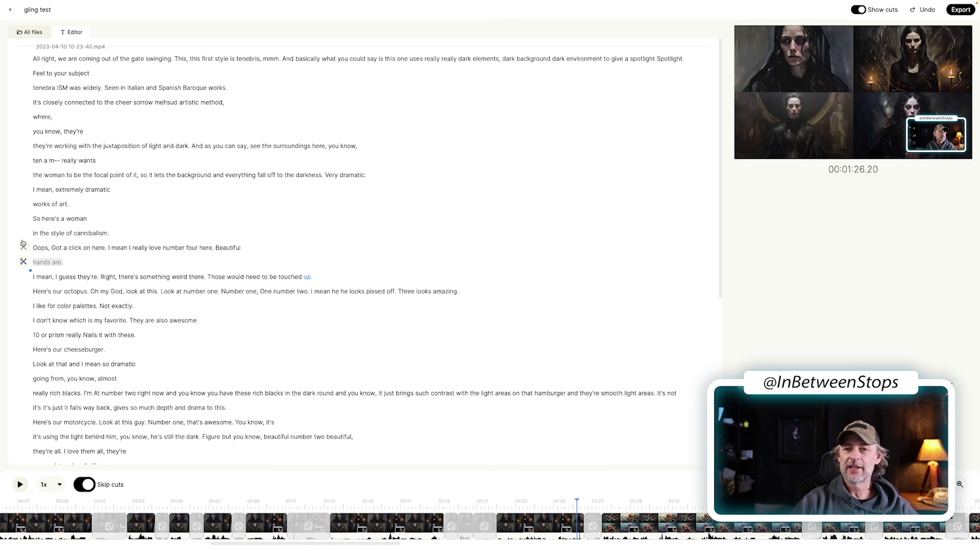
pyautogui.click(23, 264)
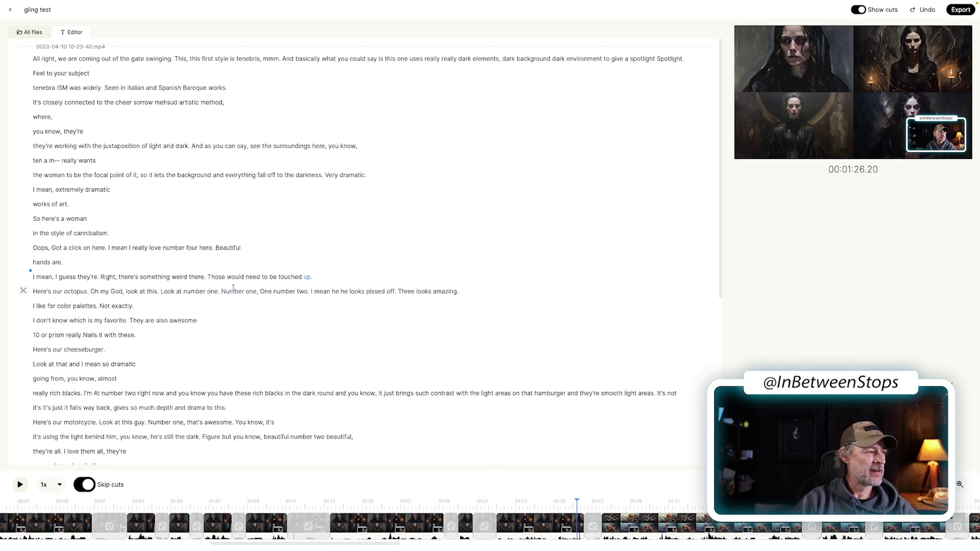
pyautogui.scroll(-6, 234, 289)
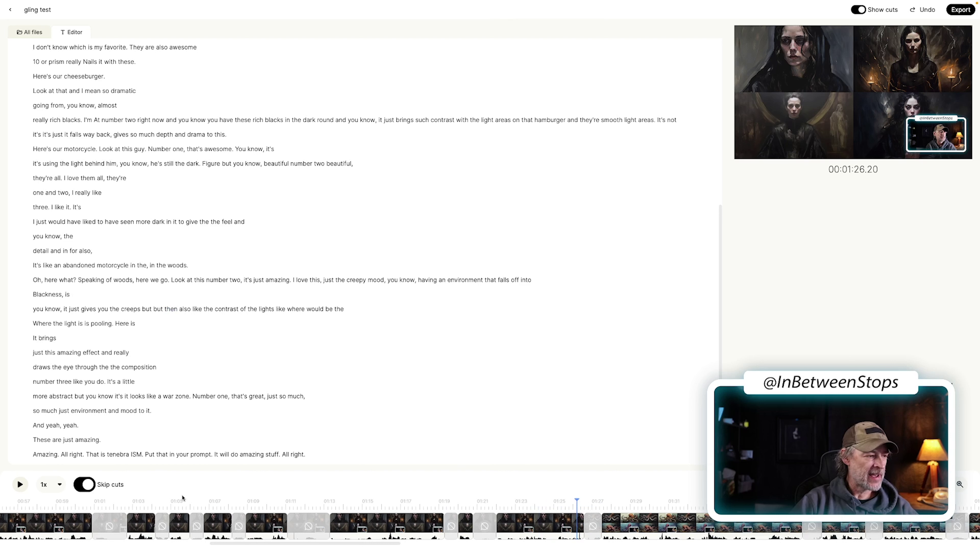
# - Play the edit from about 00:56, stop at 00:01:32.01 on the octopus section, and review the transcript
pyautogui.click(1, 503)
pyautogui.press('space')
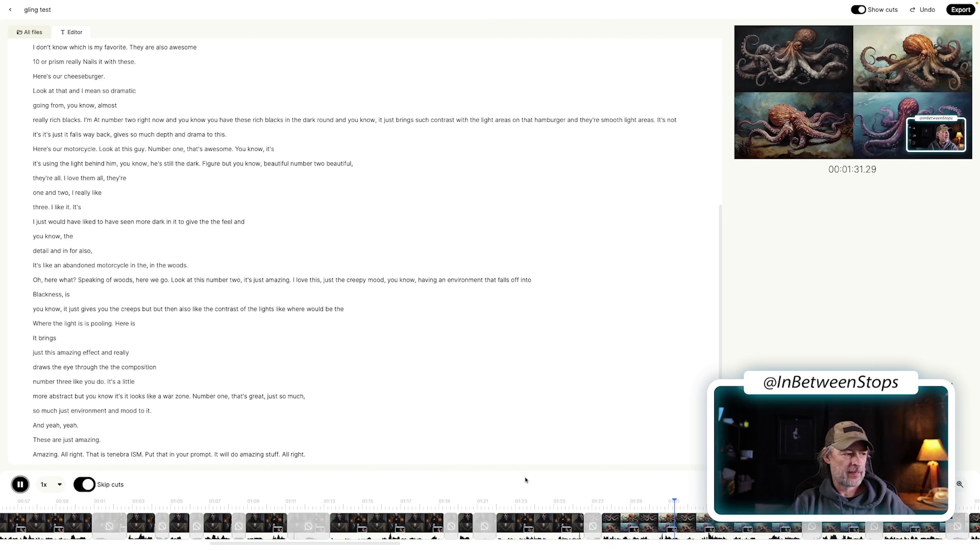
pyautogui.press('space')
pyautogui.moveTo(349, 544); pyautogui.dragTo(189, 432)
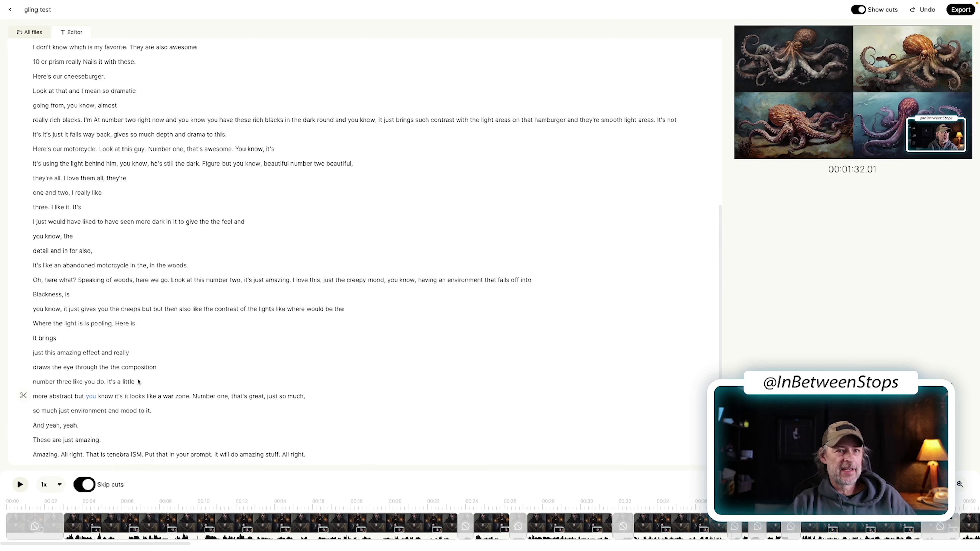
pyautogui.scroll(7, 424, 362)
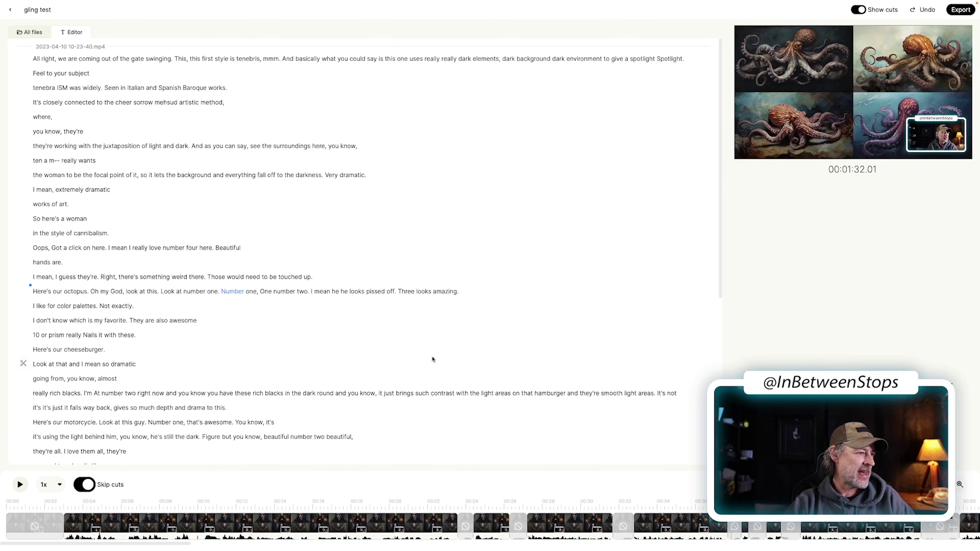
pyautogui.scroll(-4, 429, 295)
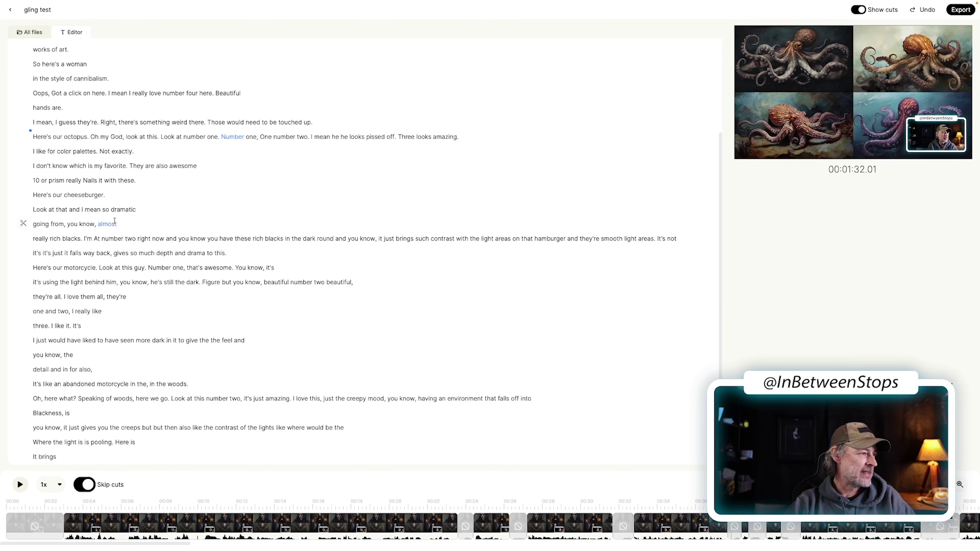
pyautogui.scroll(4, 146, 232)
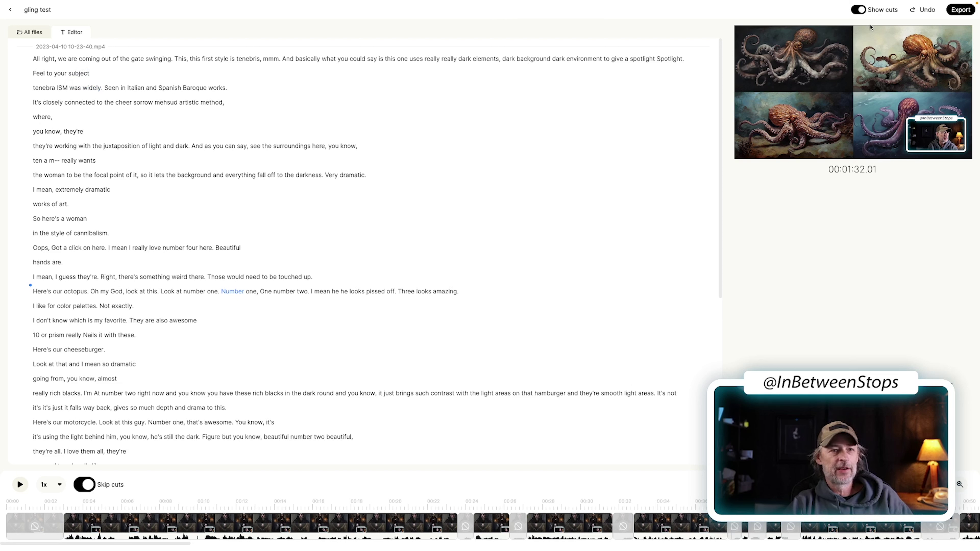
# - Export the 'gling test' edit as Adobe Premiere (.xml), save it, and dismiss the success message
pyautogui.click(960, 10)
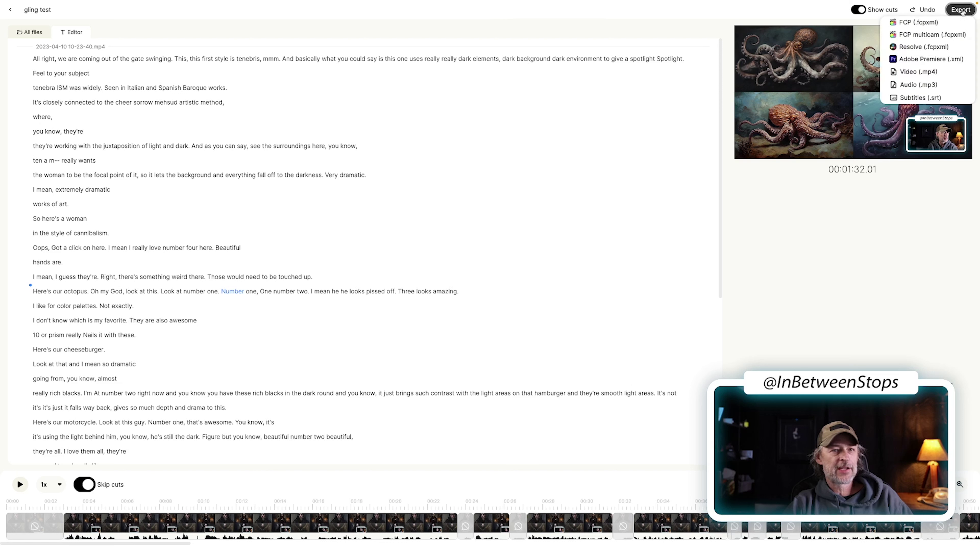
pyautogui.click(915, 62)
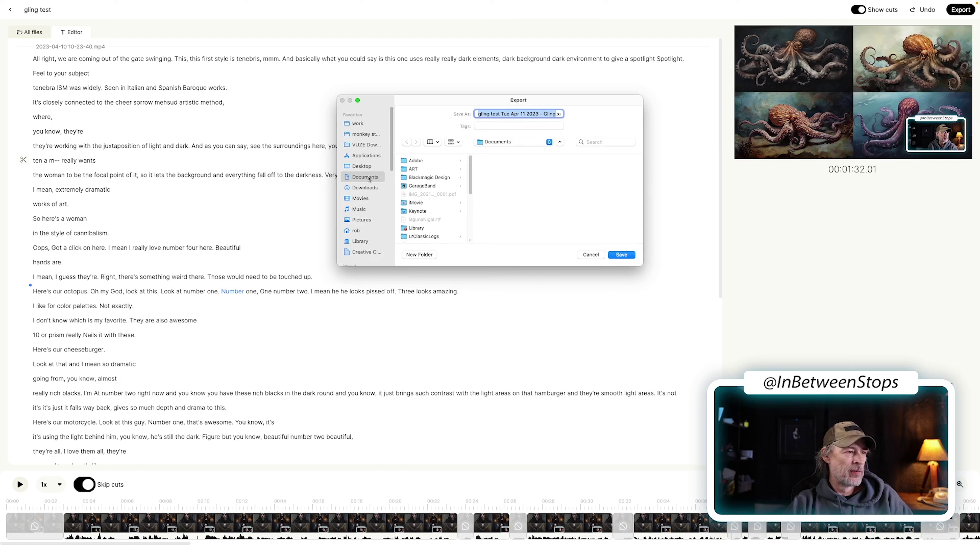
pyautogui.scroll(-5, 374, 207)
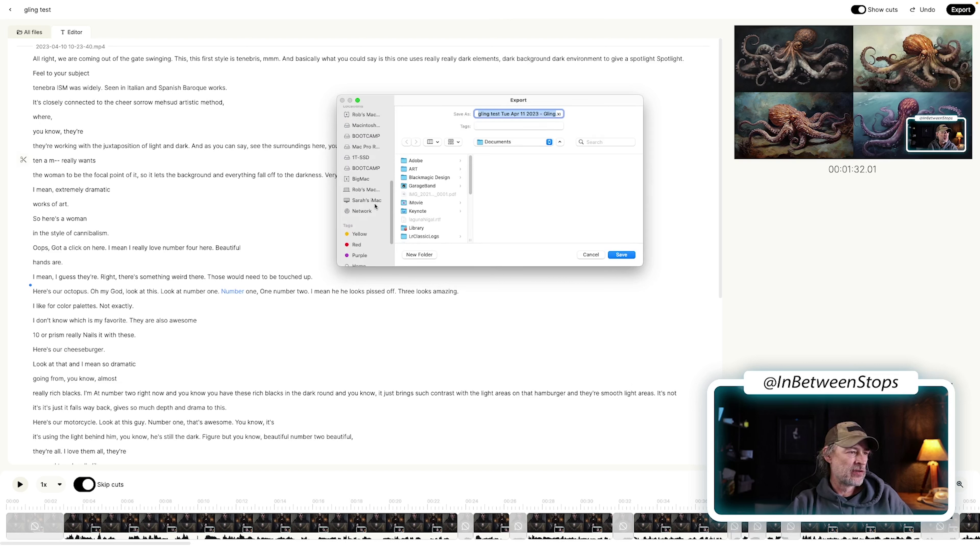
pyautogui.press('Return')
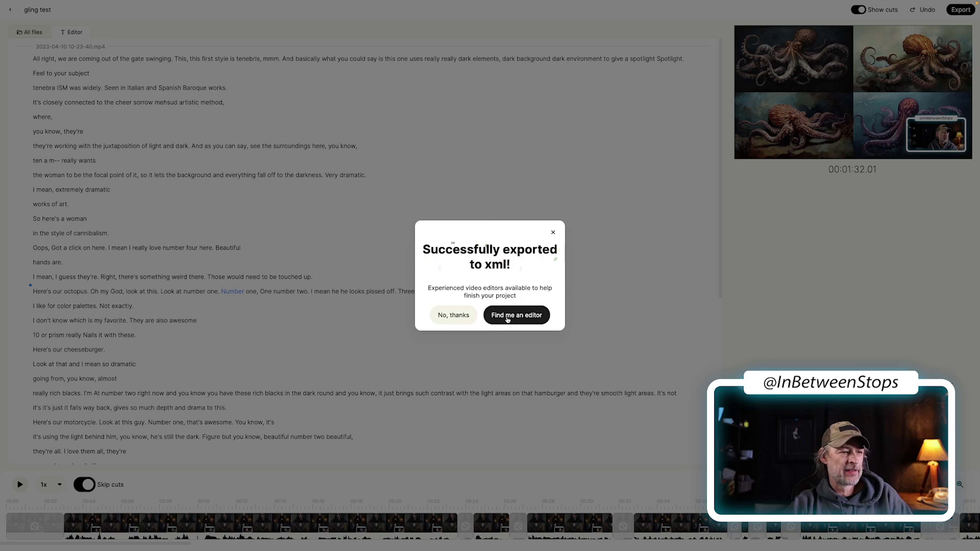
pyautogui.click(461, 315)
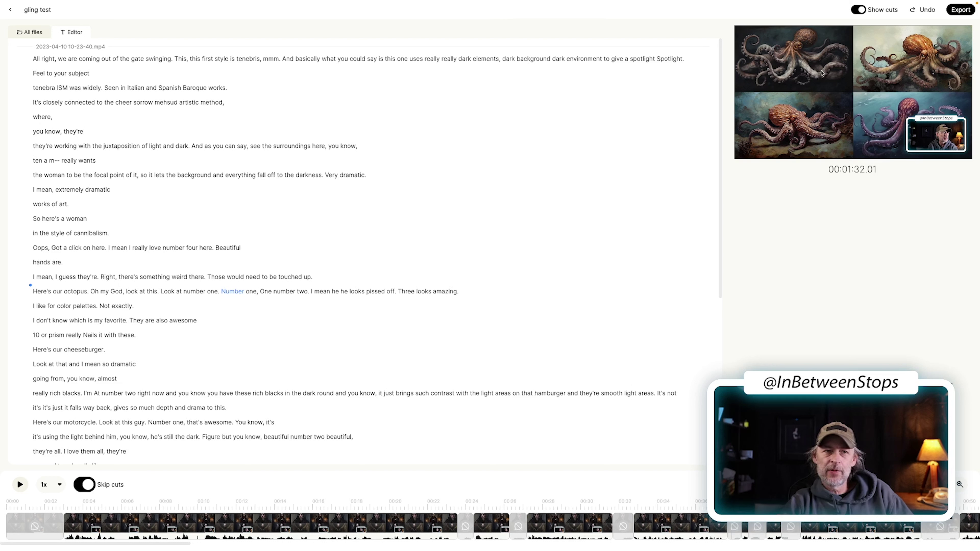
# - Show the export format list again and close it without exporting
pyautogui.click(958, 12)
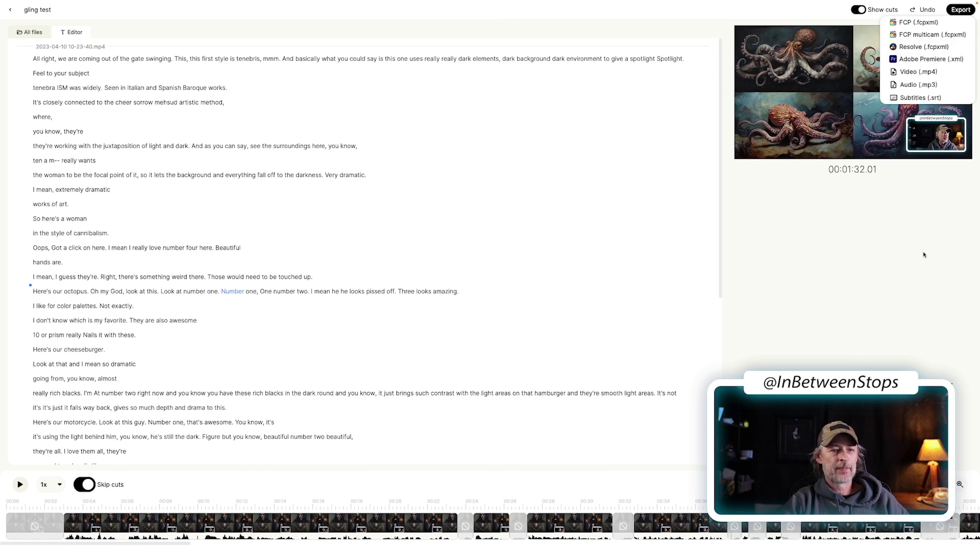
pyautogui.click(914, 247)
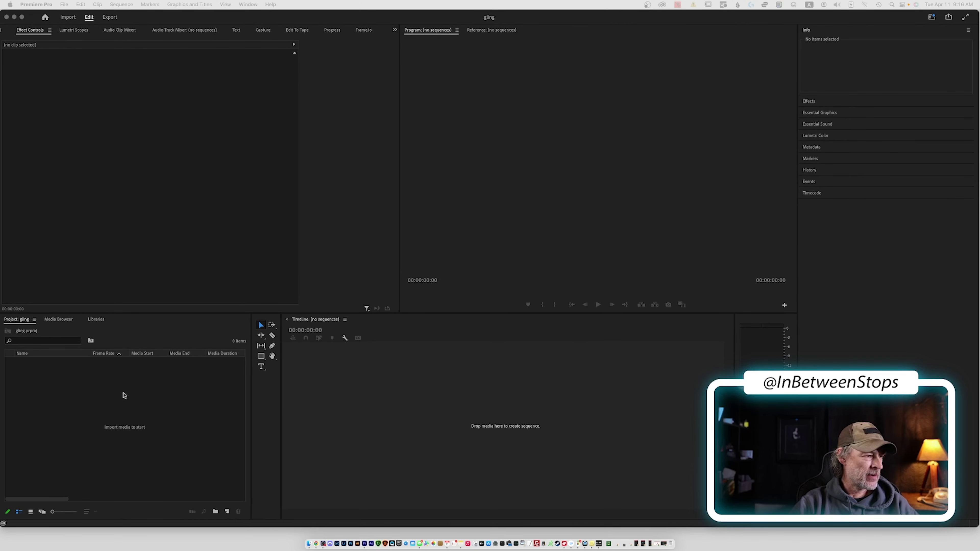
# - Import 'gling test Tue Apr 11 2023 - Gling.xml' from the youTube/gling folder and select Sequence 1
pyautogui.doubleClick(123, 396)
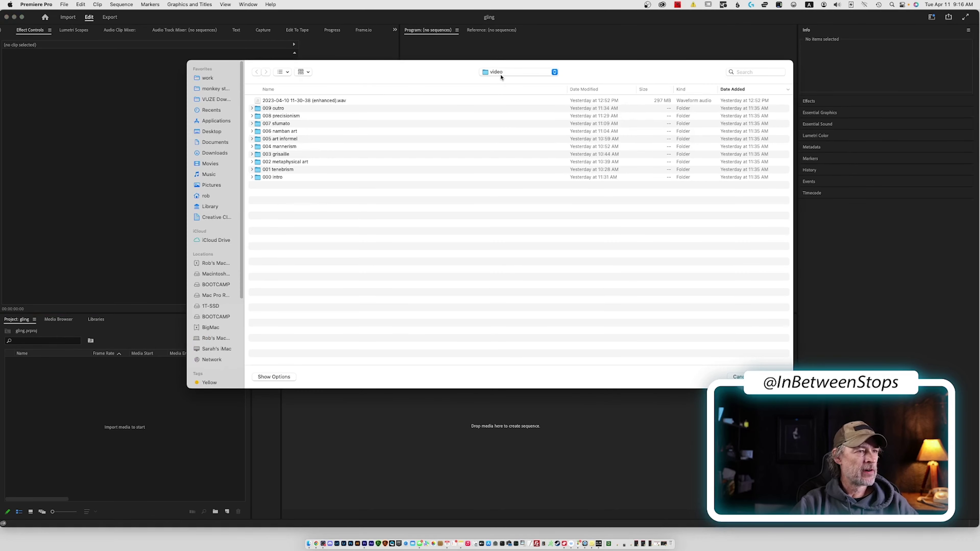
pyautogui.click(501, 74)
pyautogui.click(501, 82)
pyautogui.doubleClick(258, 101)
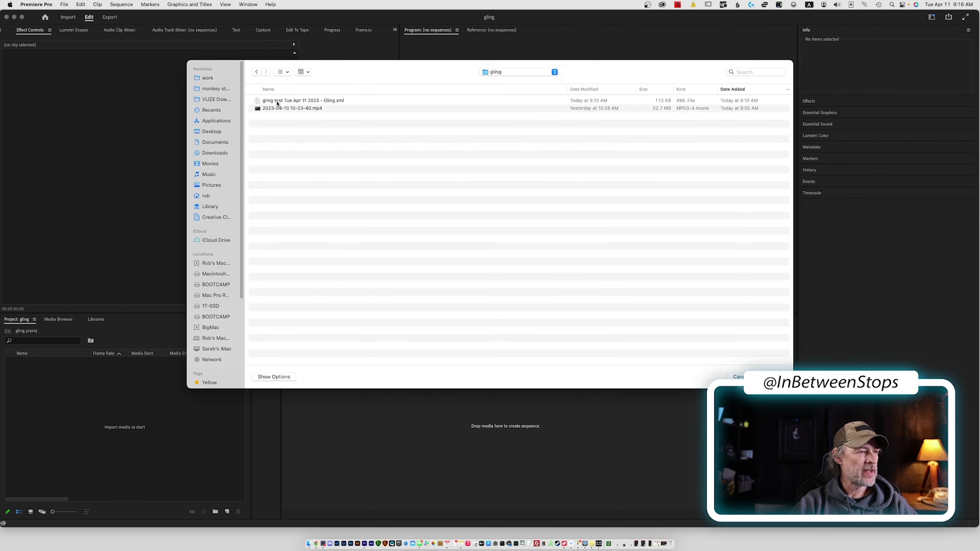
pyautogui.click(277, 101)
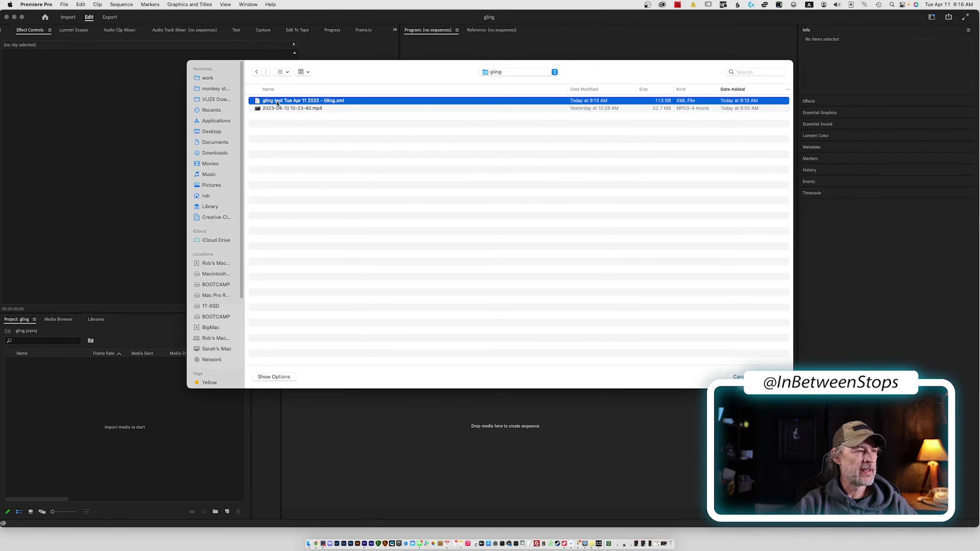
pyautogui.doubleClick(264, 101)
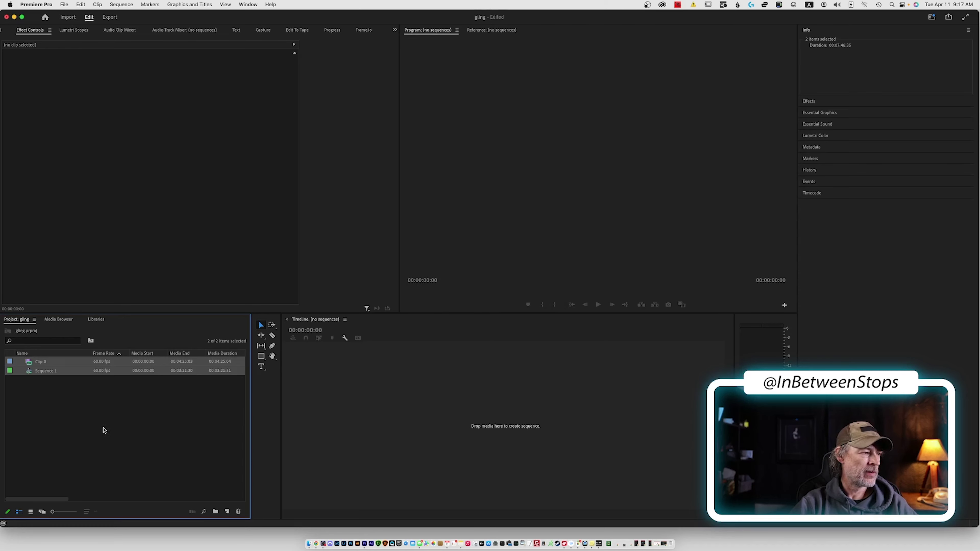
pyautogui.click(38, 384)
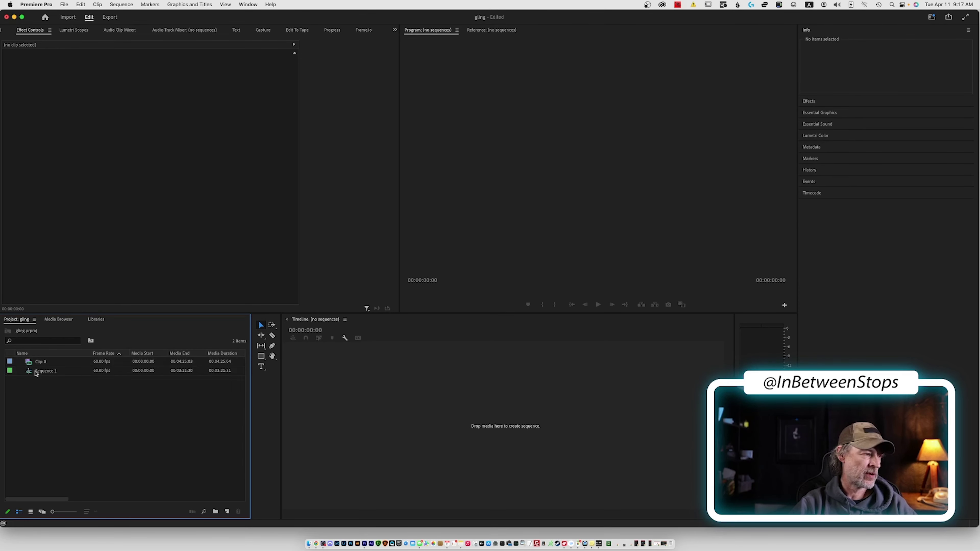
pyautogui.click(31, 373)
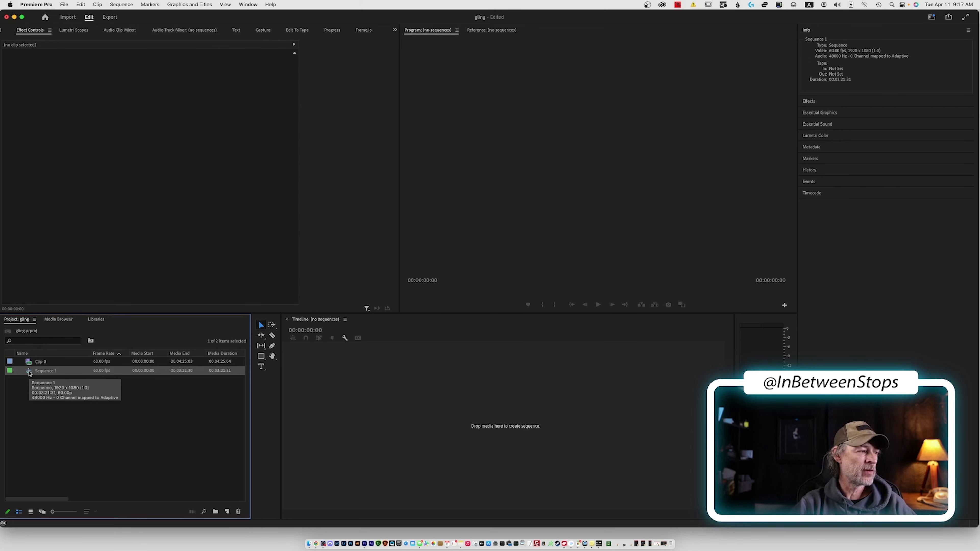
# - Open Sequence 1 in the timeline, adjust its zoom, and play through the rough cut's opening
pyautogui.doubleClick(30, 373)
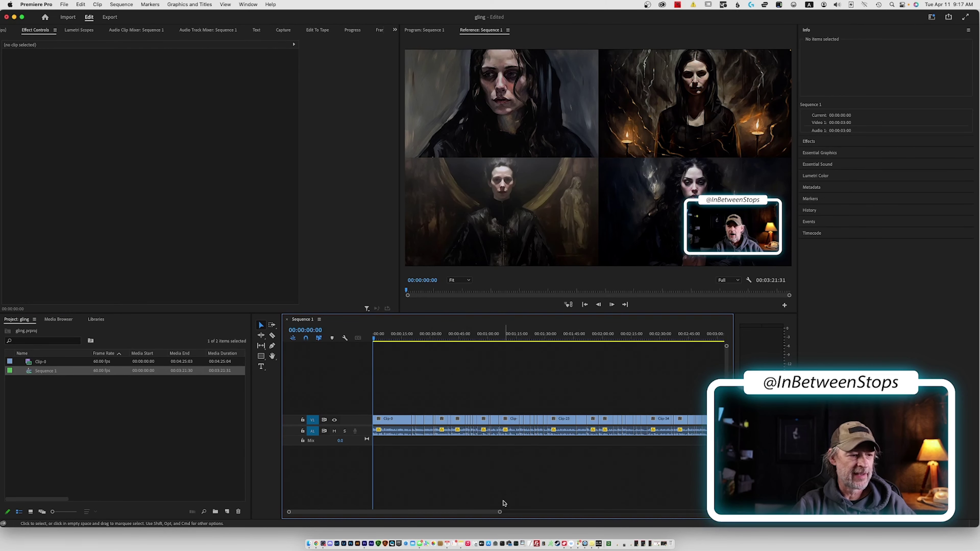
pyautogui.moveTo(513, 514); pyautogui.dragTo(547, 516)
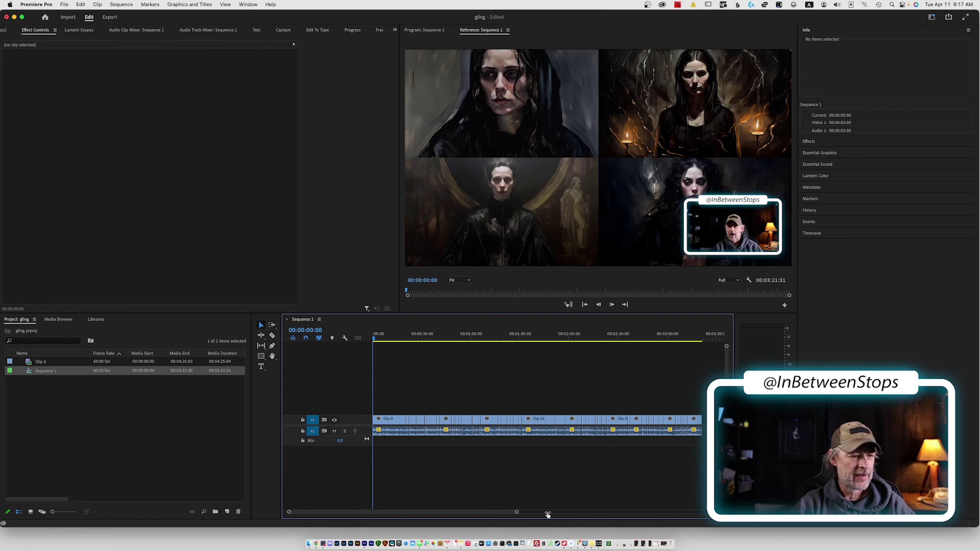
pyautogui.press('space')
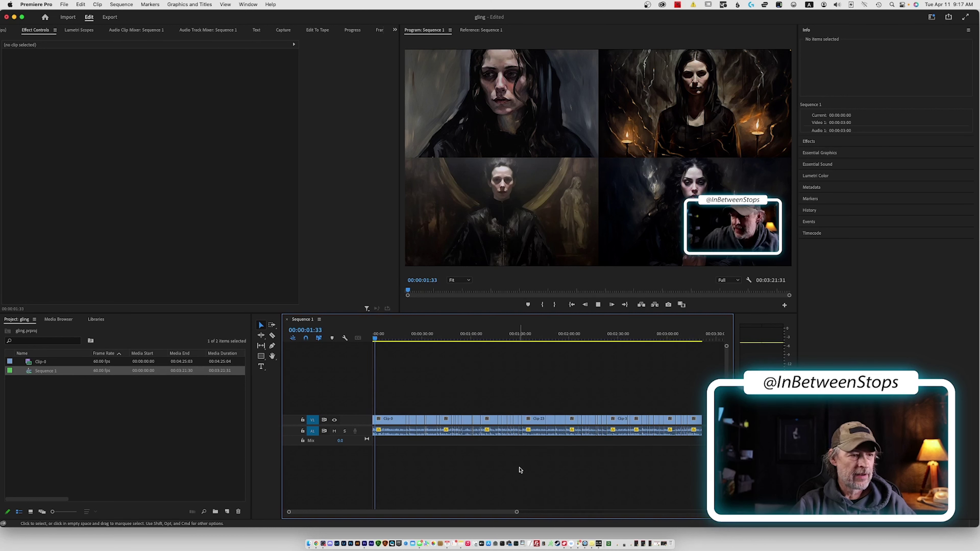
pyautogui.click(404, 339)
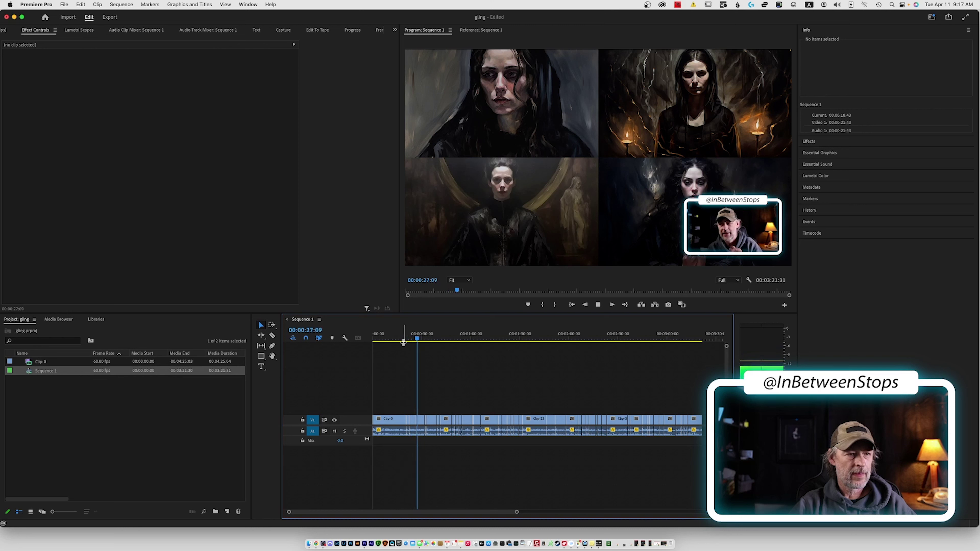
pyautogui.press('space')
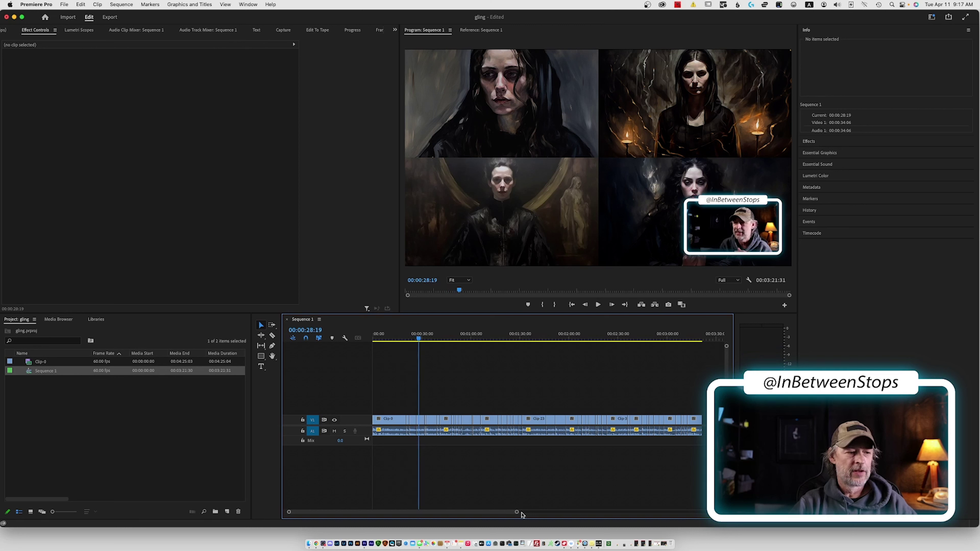
pyautogui.moveTo(516, 512); pyautogui.dragTo(439, 504)
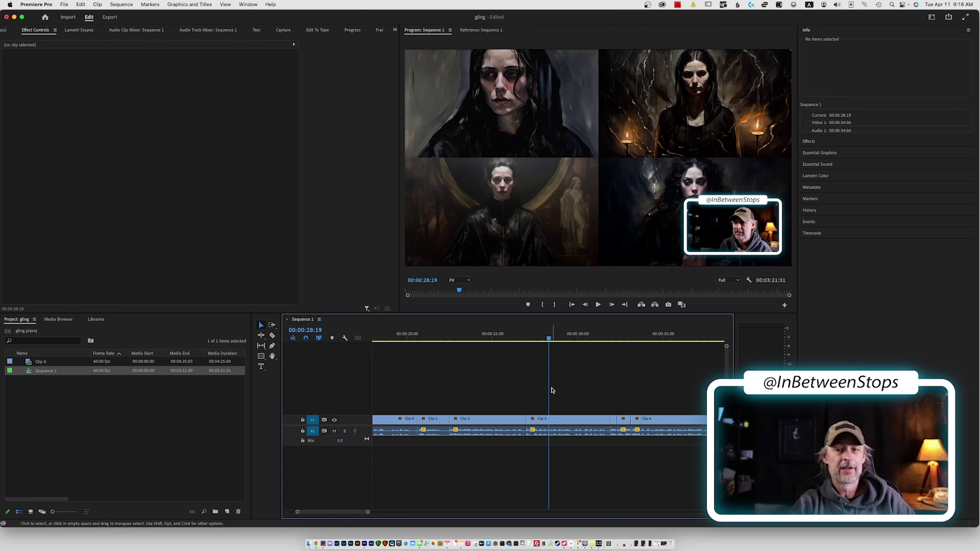
# - Shuttle with J, L and K to stop just past the Clip-3 cut
pyautogui.press('j')
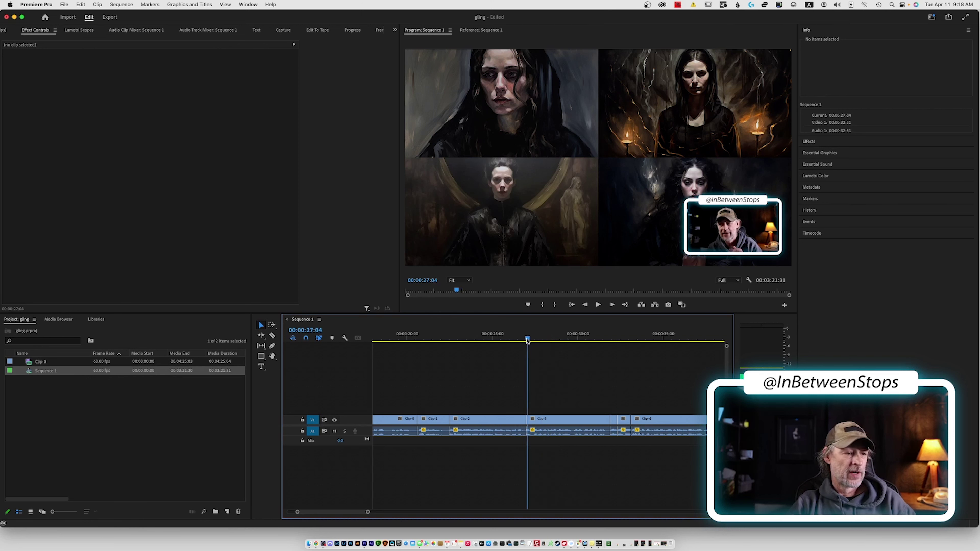
pyautogui.press('l')
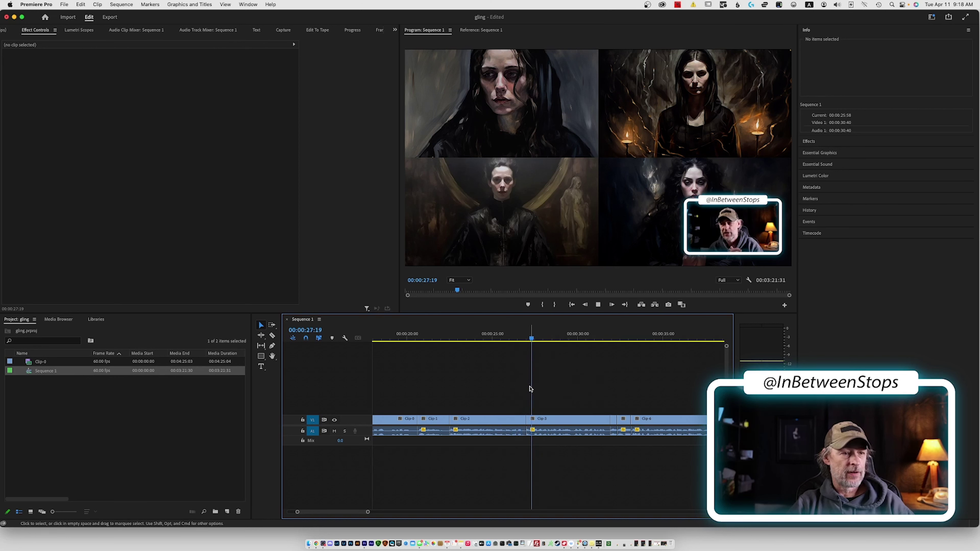
pyautogui.press('k')
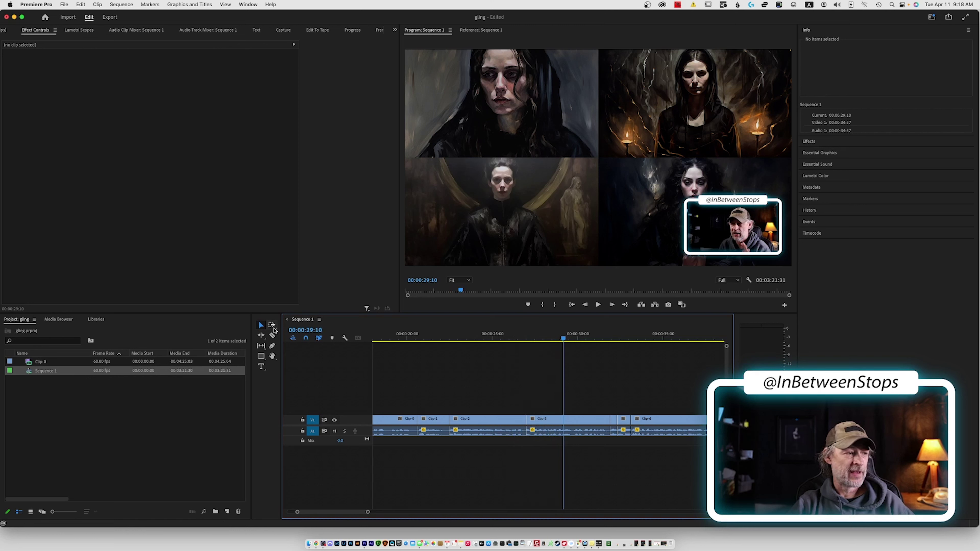
# - Roll the Clip-2/Clip-3 edit point earlier with the Rolling Edit Tool, then select Clip-3
pyautogui.click(261, 335)
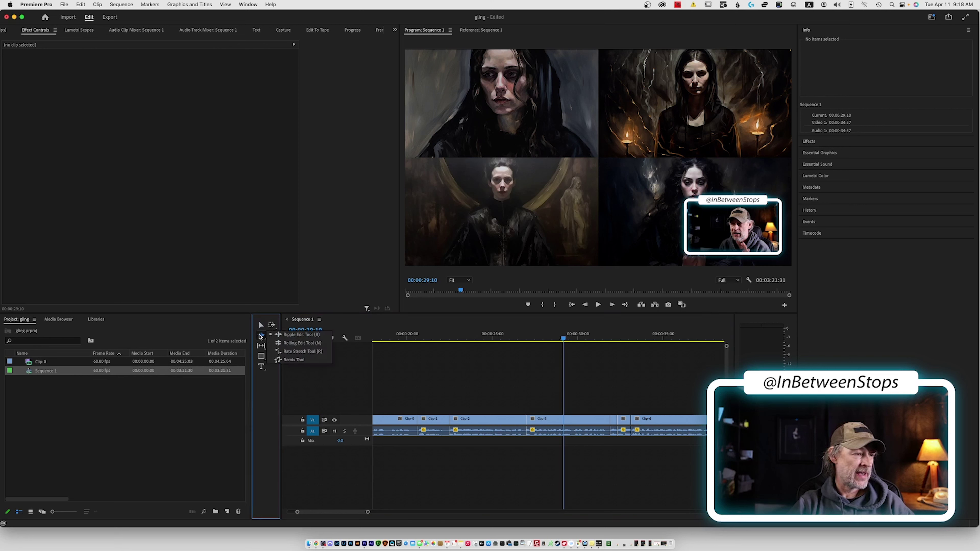
pyautogui.click(297, 343)
pyautogui.moveTo(526, 421); pyautogui.dragTo(504, 473)
pyautogui.press('v')
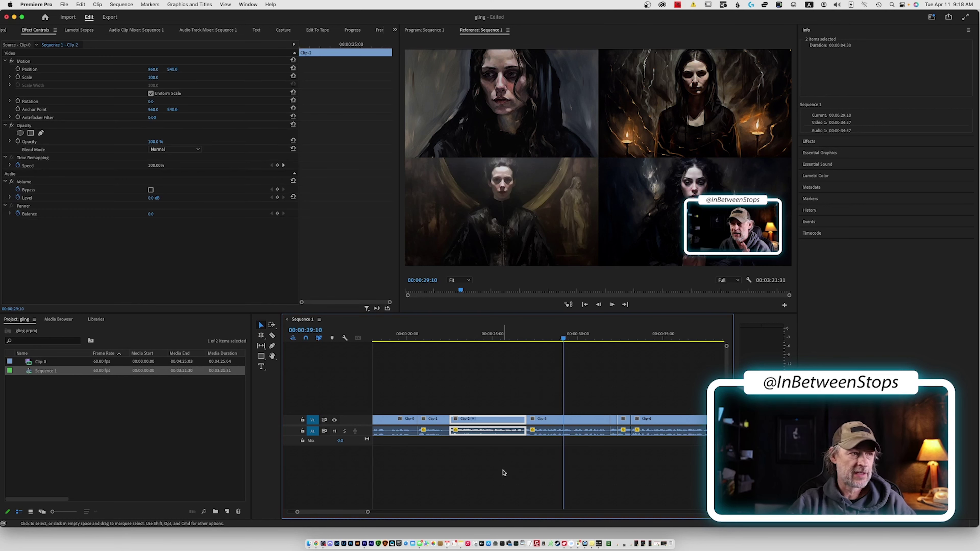
pyautogui.moveTo(550, 405); pyautogui.dragTo(545, 465)
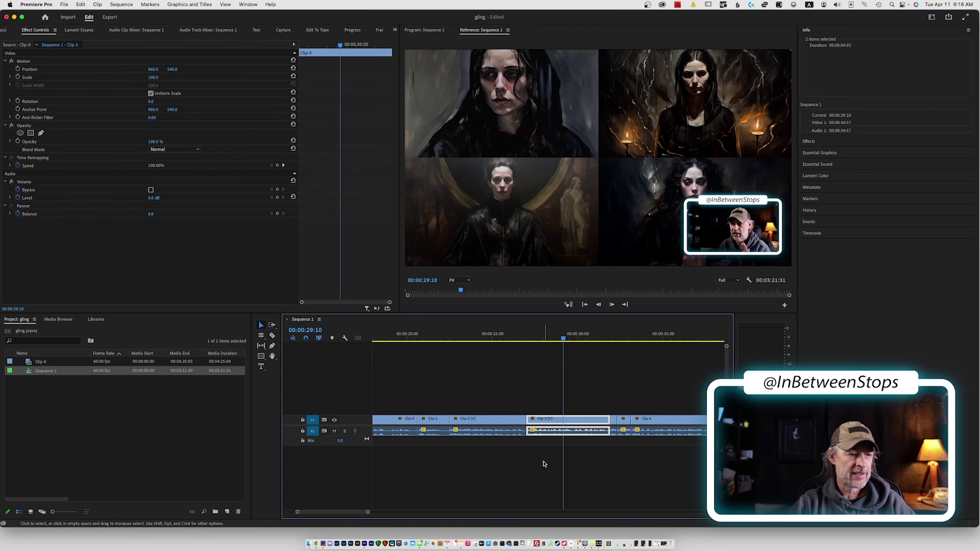
# - With the Rolling Edit tool, roll the Clip-2/Clip-3 cut four frames earlier
pyautogui.click(527, 387)
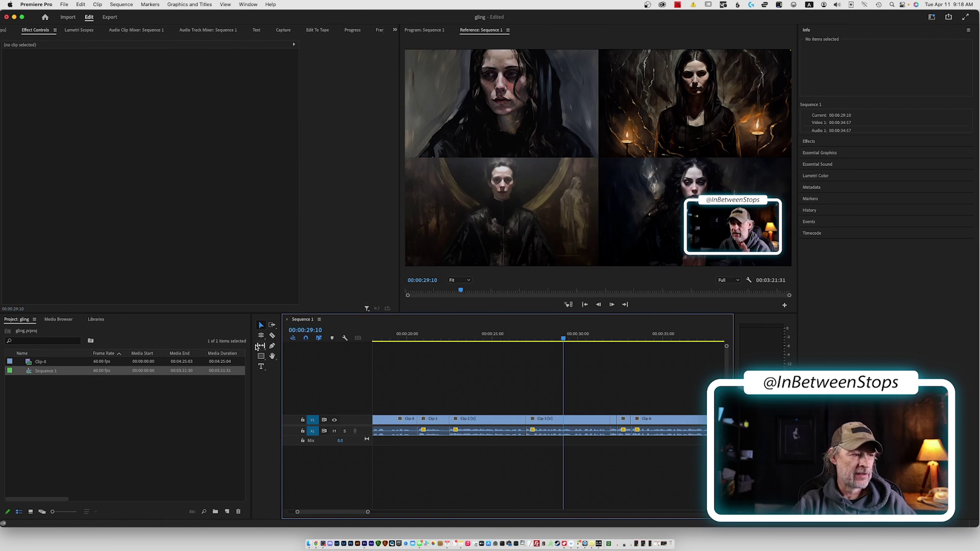
pyautogui.click(261, 335)
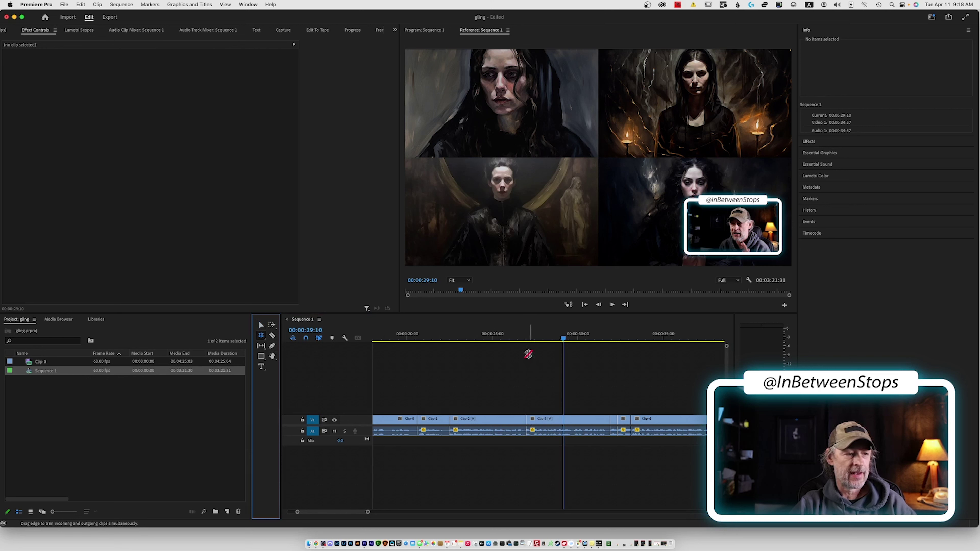
pyautogui.press('space')
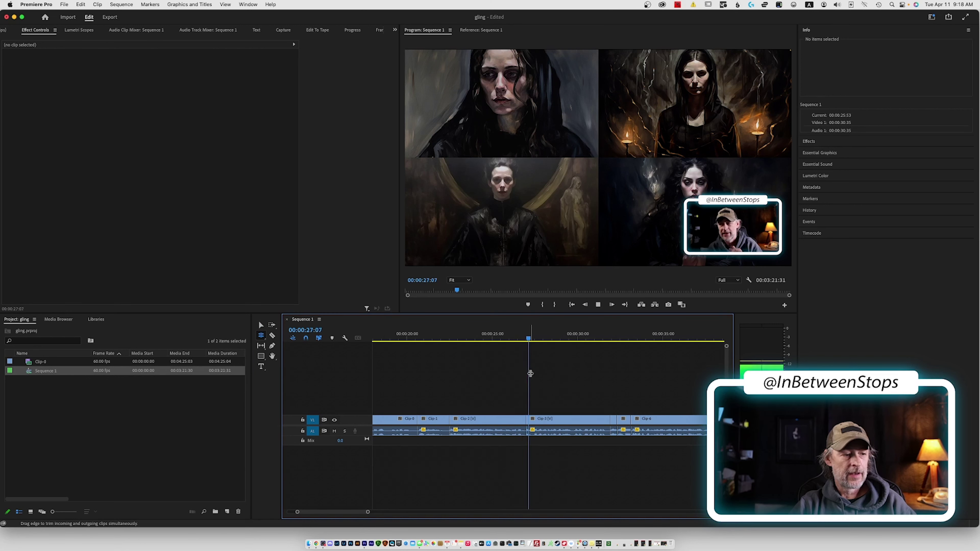
pyautogui.press('space')
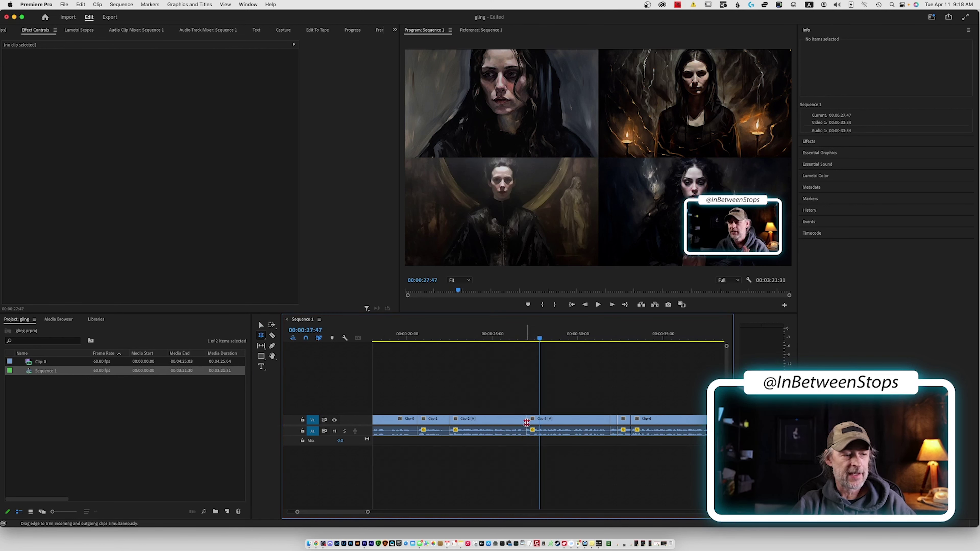
pyautogui.moveTo(526, 422); pyautogui.dragTo(523, 421)
# - Play back from just before the adjusted Clip-2/Clip-3 cut to review the transition
pyautogui.click(499, 339)
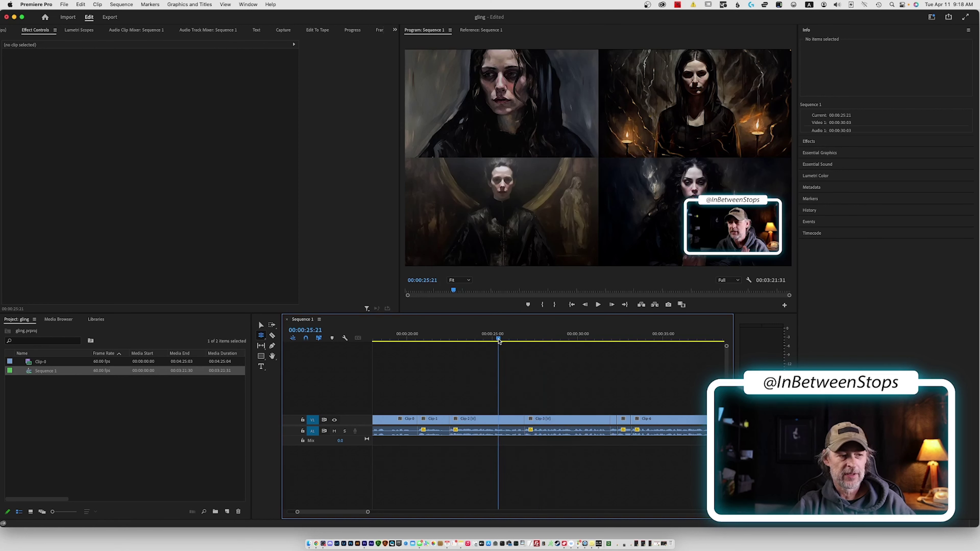
pyautogui.press('space')
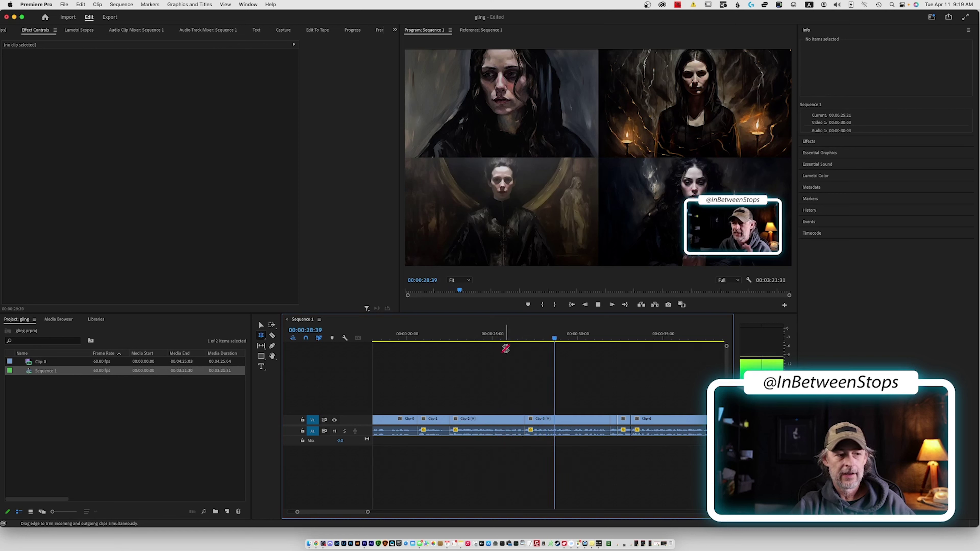
pyautogui.press('space')
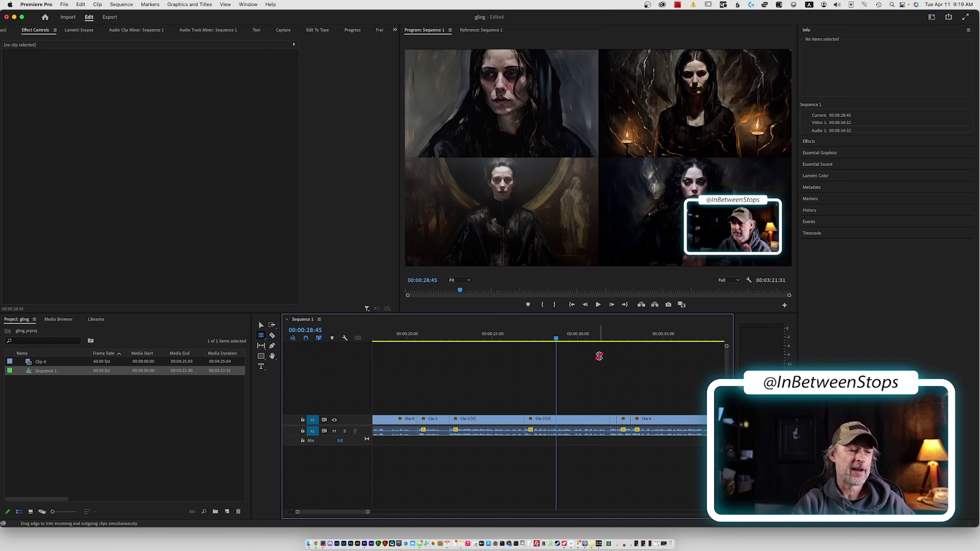
pyautogui.press('space')
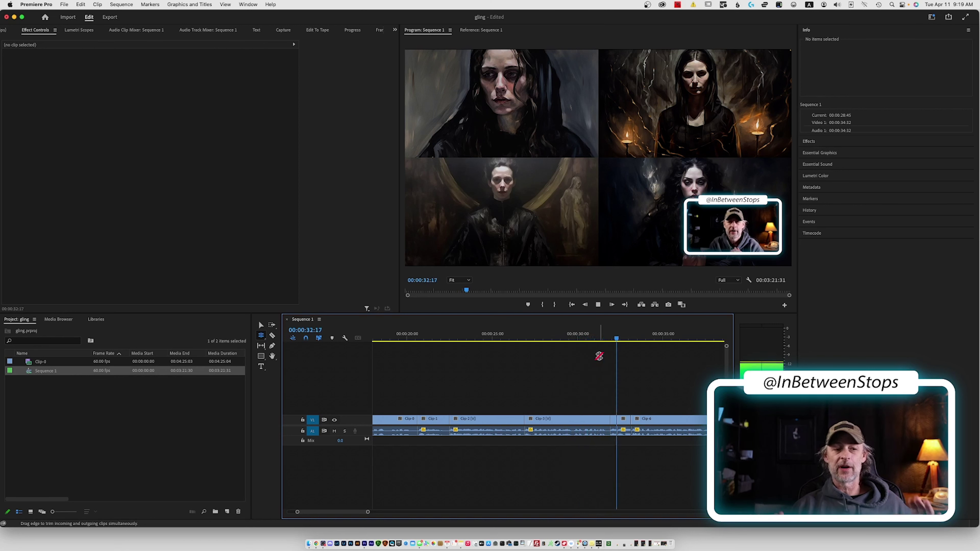
pyautogui.press('space')
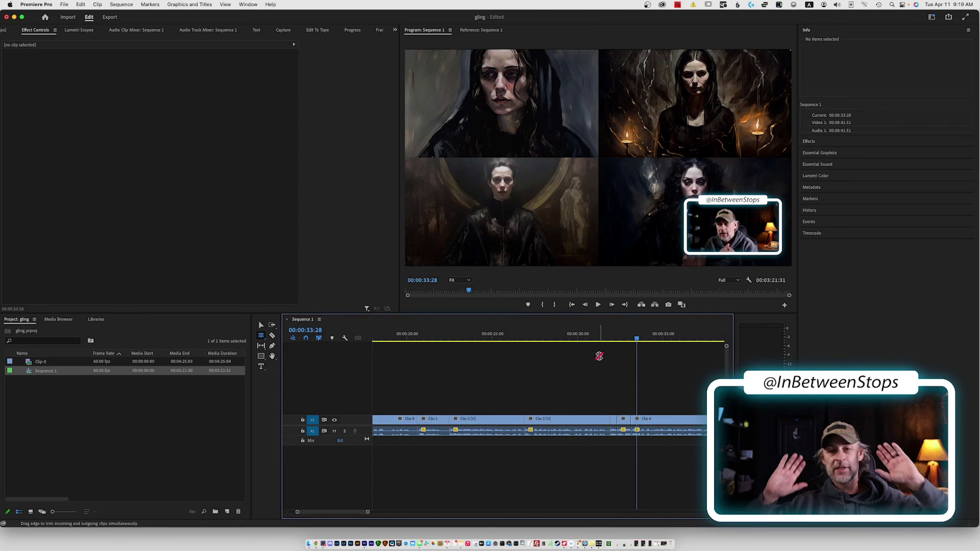